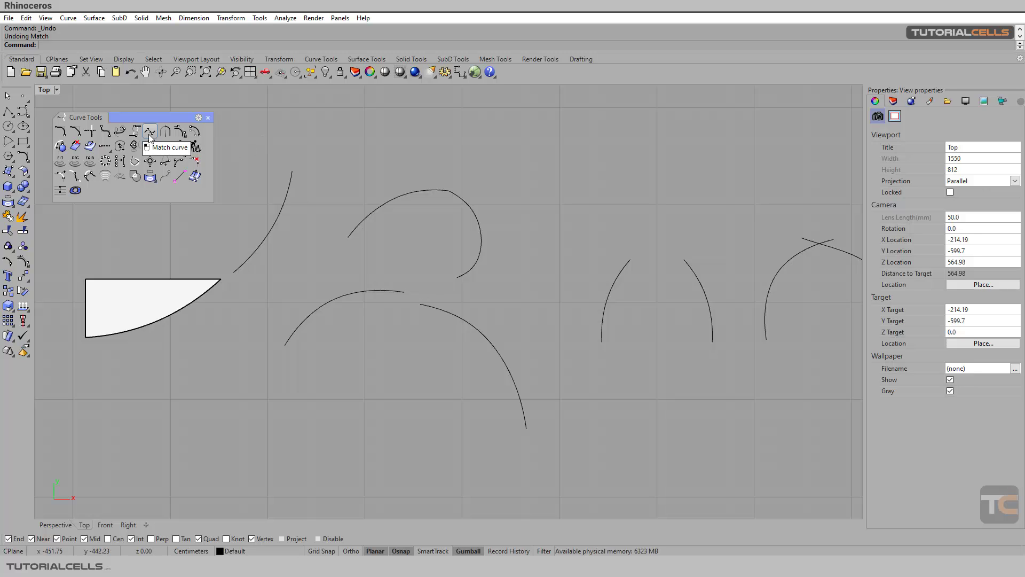
Step: Zoom in on the upper arcs and start the Match curve command
scroll(427, 205, "up", 8)
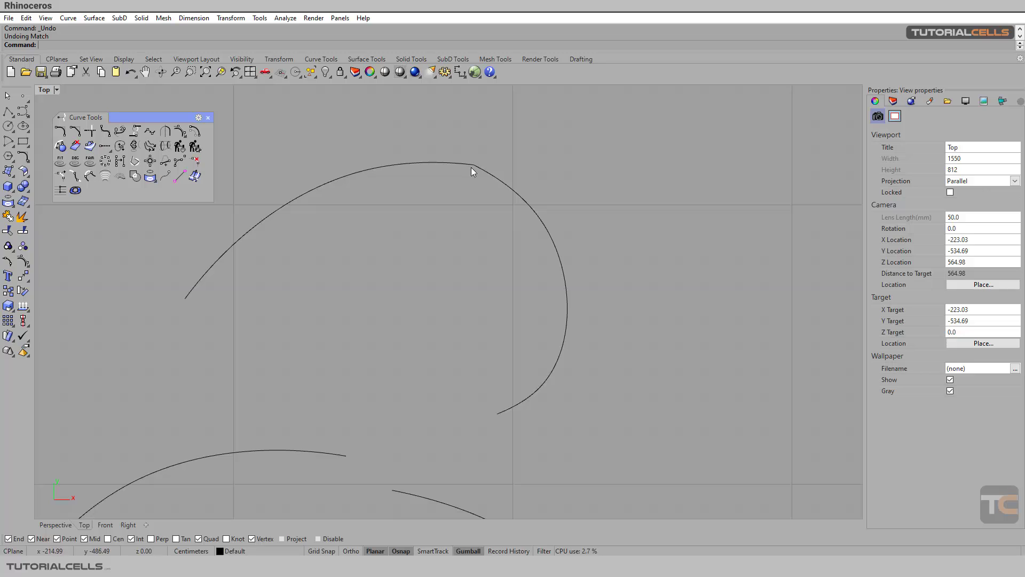
scroll(473, 170, "up", 3)
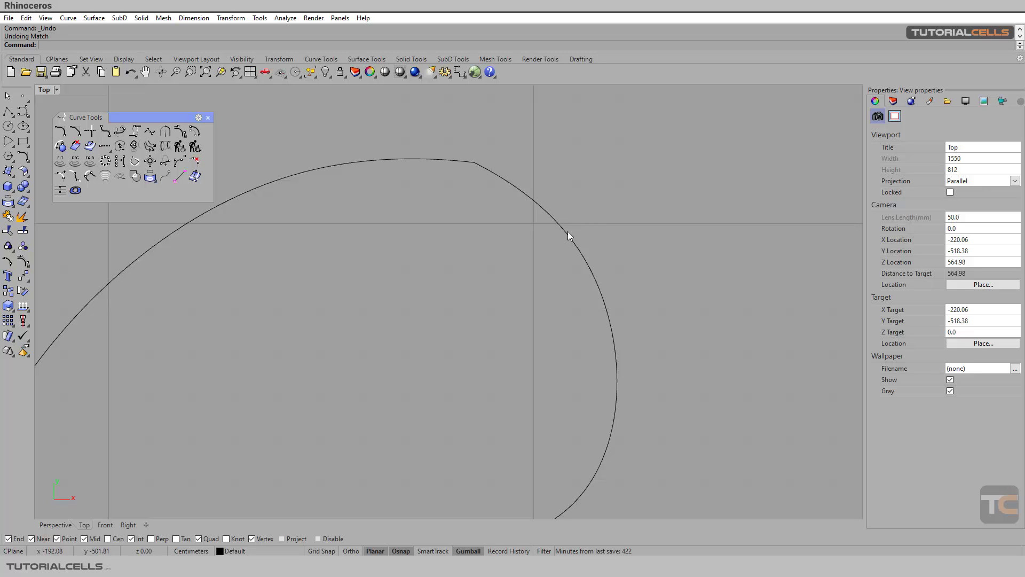
left_click(153, 134)
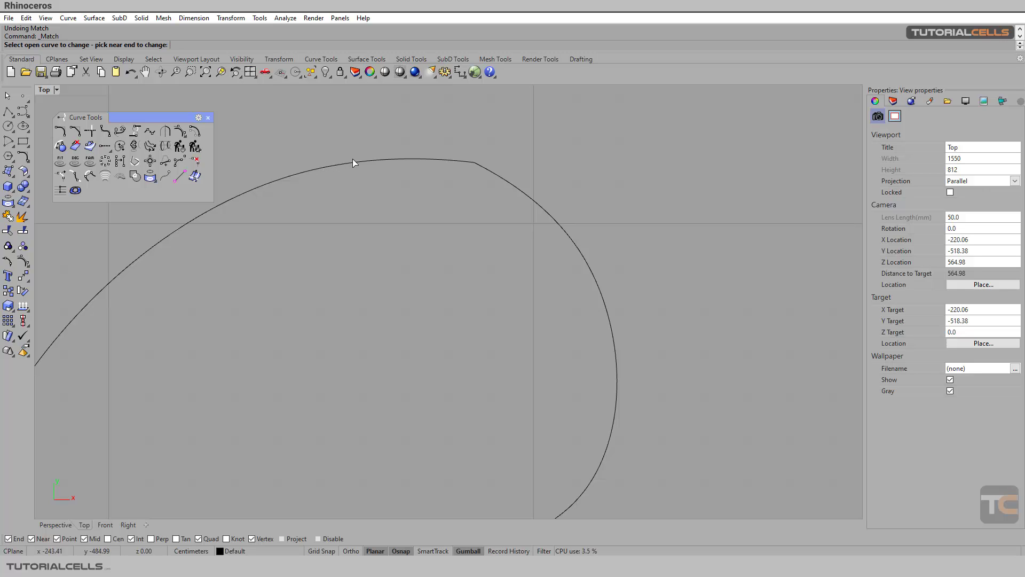
Step: Pick the right arc to change and the upper-left arc's end as the target
left_click(520, 195)
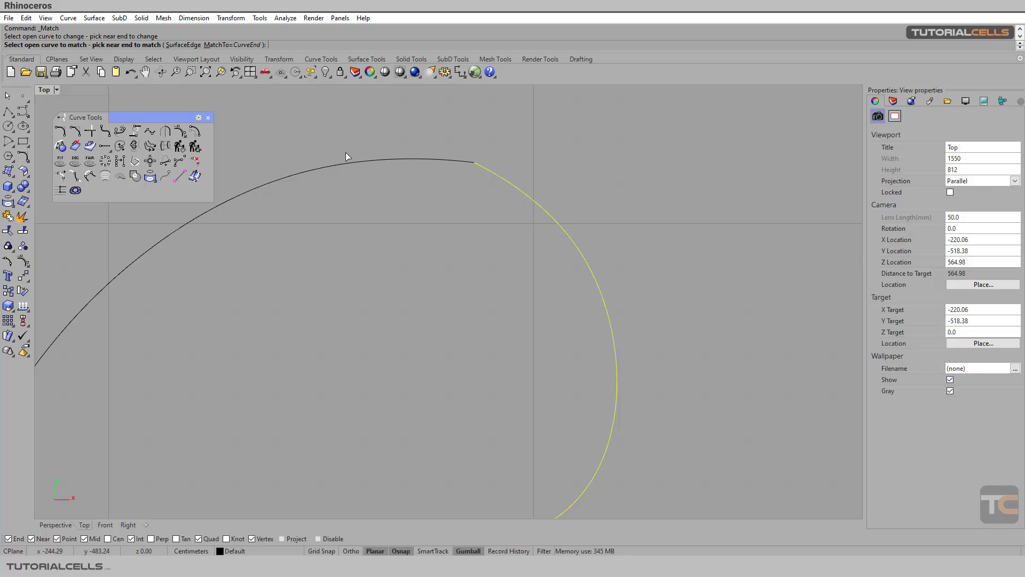
left_click(434, 160)
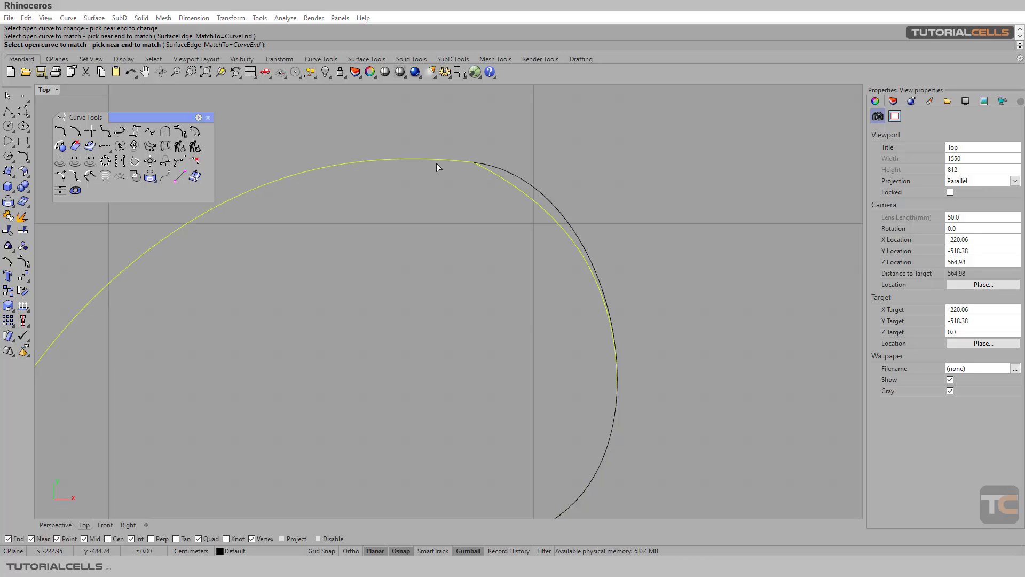
left_click_drag(494, 129, 676, 146)
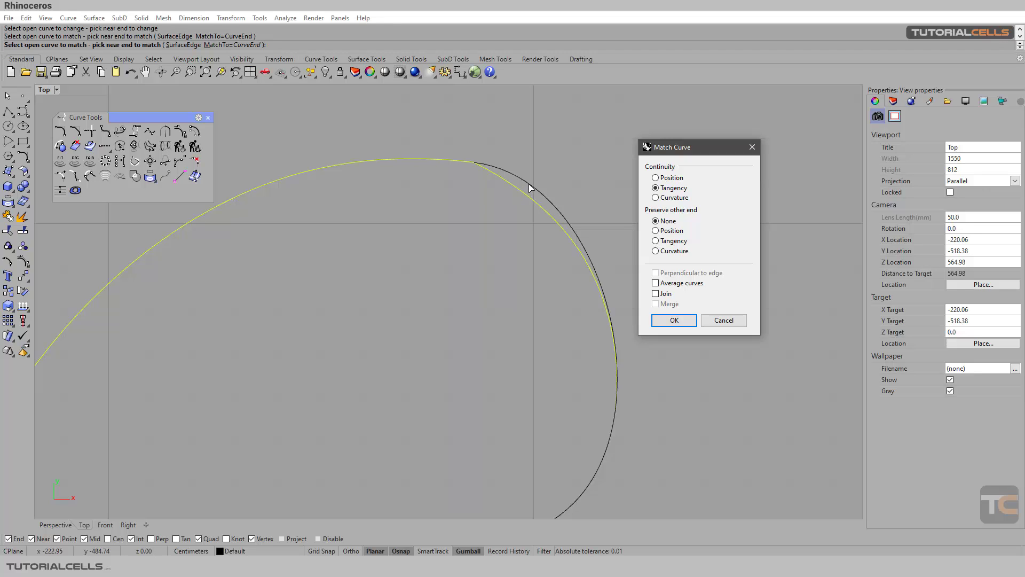
Step: Compare Position, Tangency and Curvature continuity, then apply the match with Curvature
left_click(655, 177)
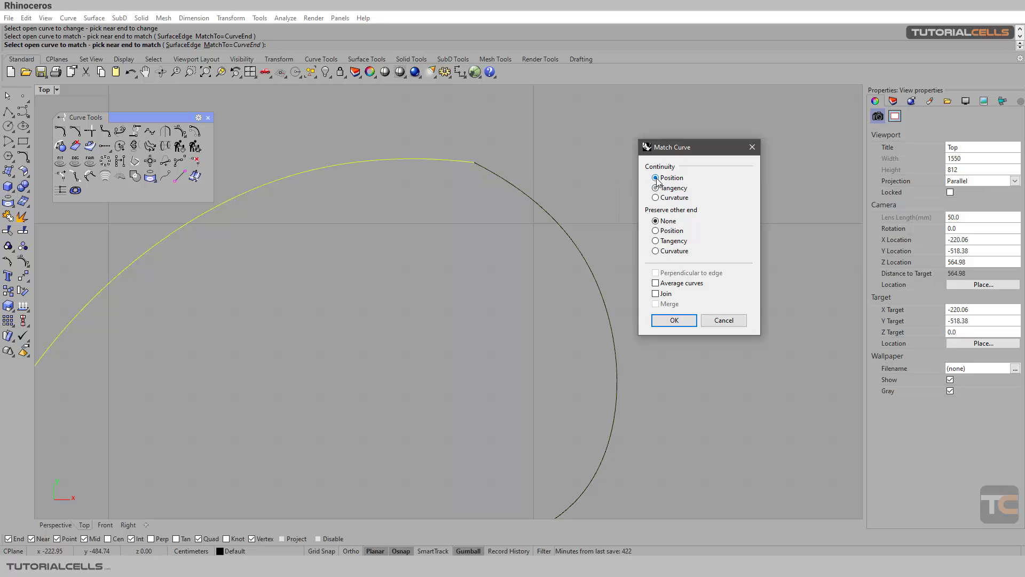
left_click(655, 187)
scroll(471, 174, "up", 3)
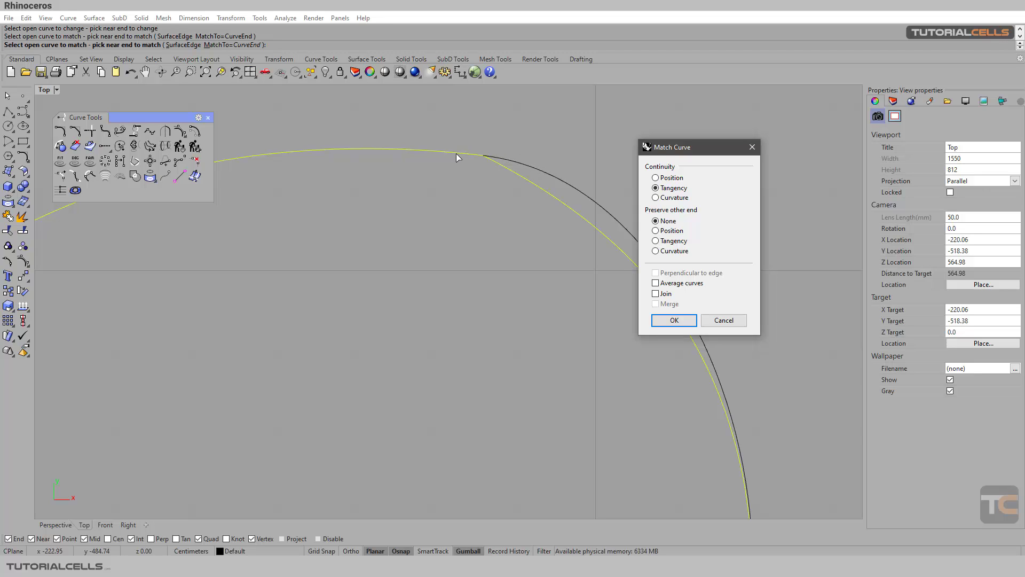
left_click(656, 197)
scroll(572, 194, "down", 1)
right_click_drag(573, 193, 523, 197)
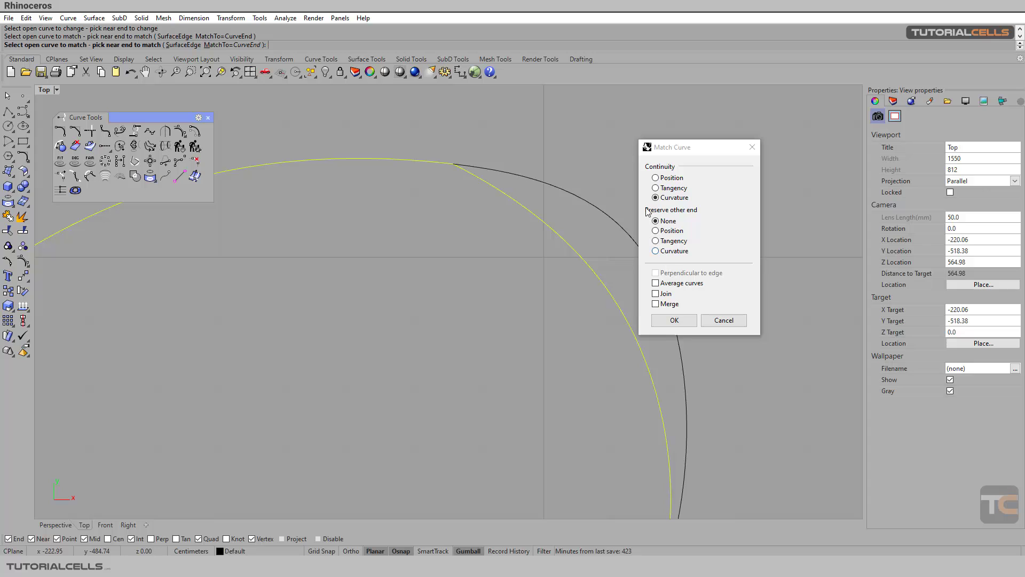
scroll(643, 341, "down", 1)
right_click_drag(572, 304, 529, 222)
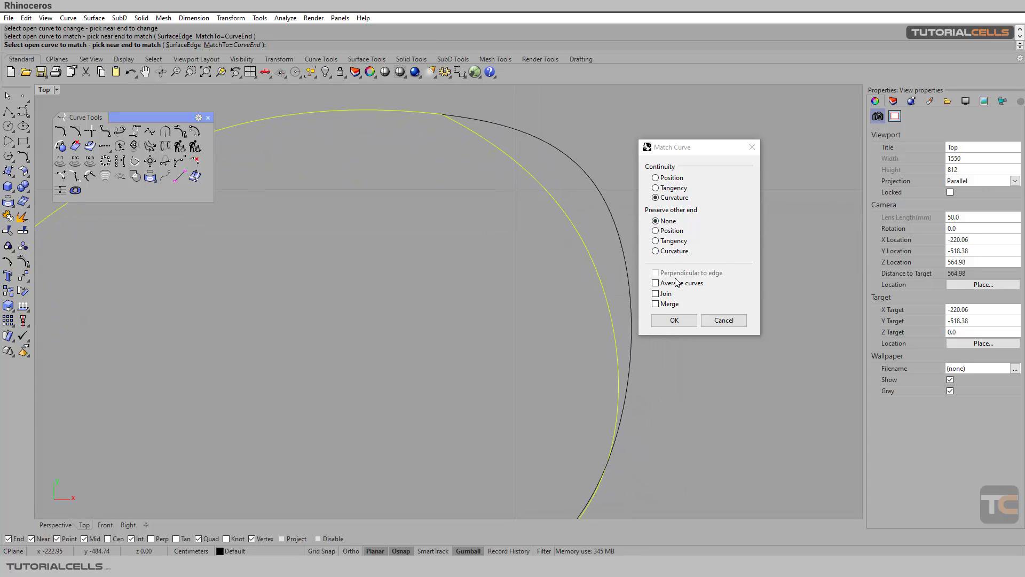
left_click(674, 319)
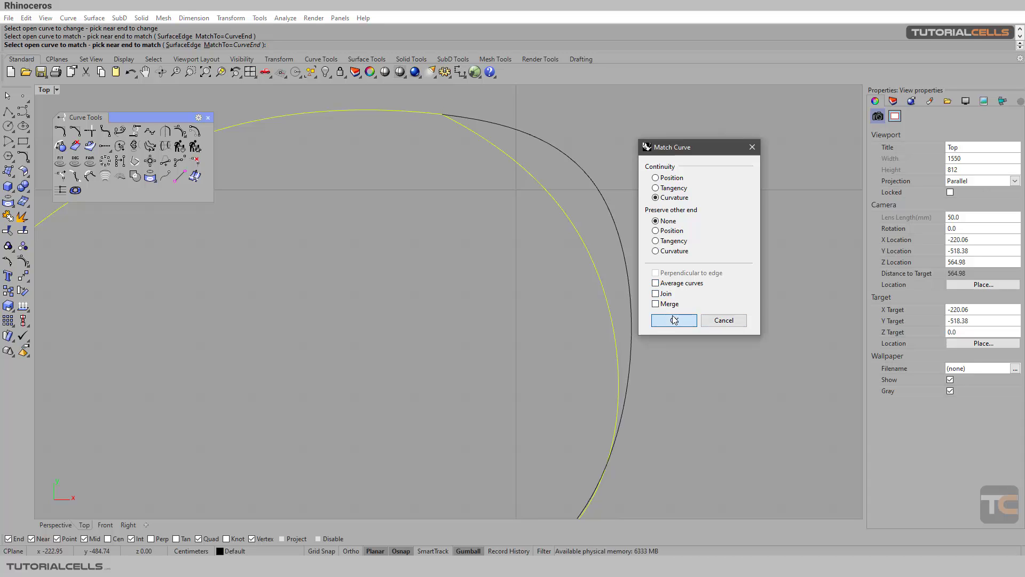
right_click_drag(524, 279, 560, 254)
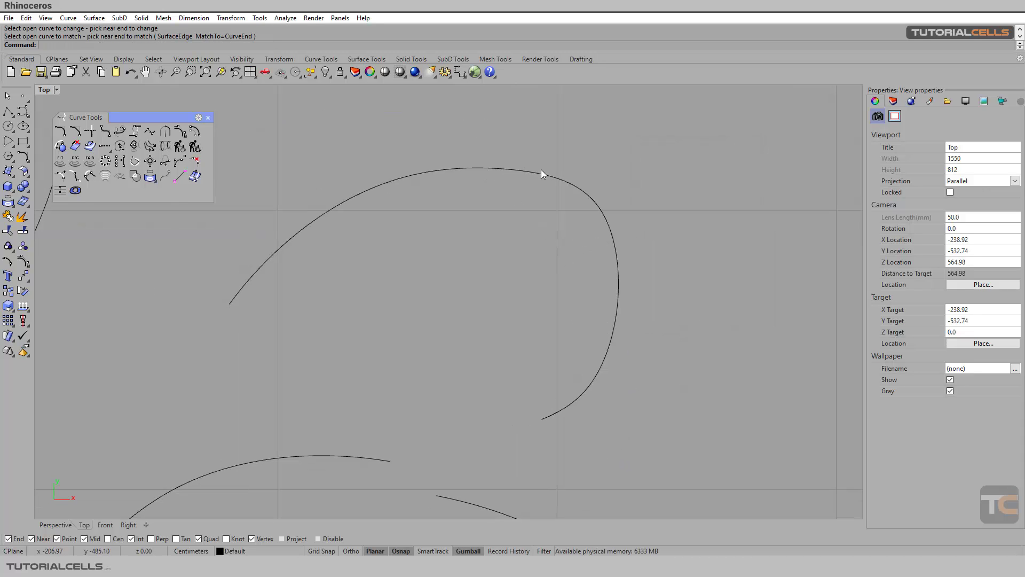
Step: Pan and zoom toward the lower arcs and restart Match curve
scroll(578, 290, "down", 3)
right_click_drag(533, 328, 636, 251)
scroll(583, 343, "down", 2)
right_click_drag(583, 343, 515, 258)
scroll(514, 256, "up", 5)
scroll(512, 255, "down", 3)
scroll(504, 251, "up", 2)
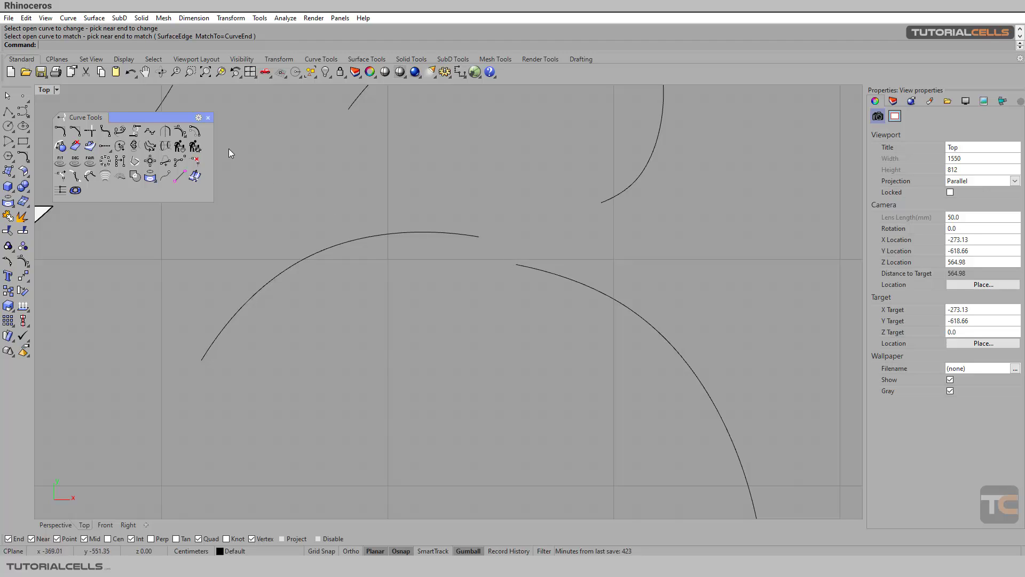
left_click(153, 133)
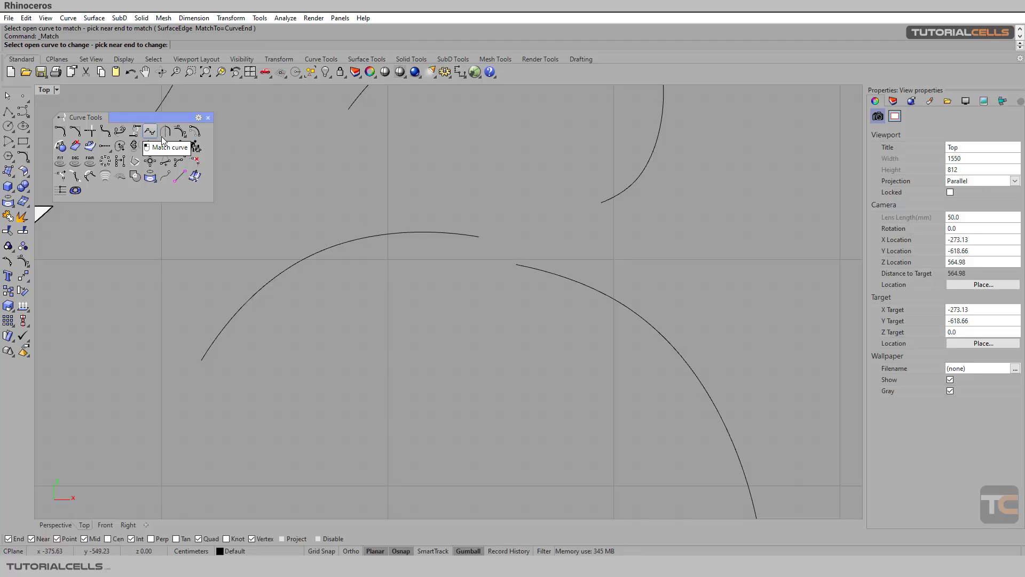
Step: Match the lower-right arc to the lower-left arc's end with Tangency continuity
left_click(533, 268)
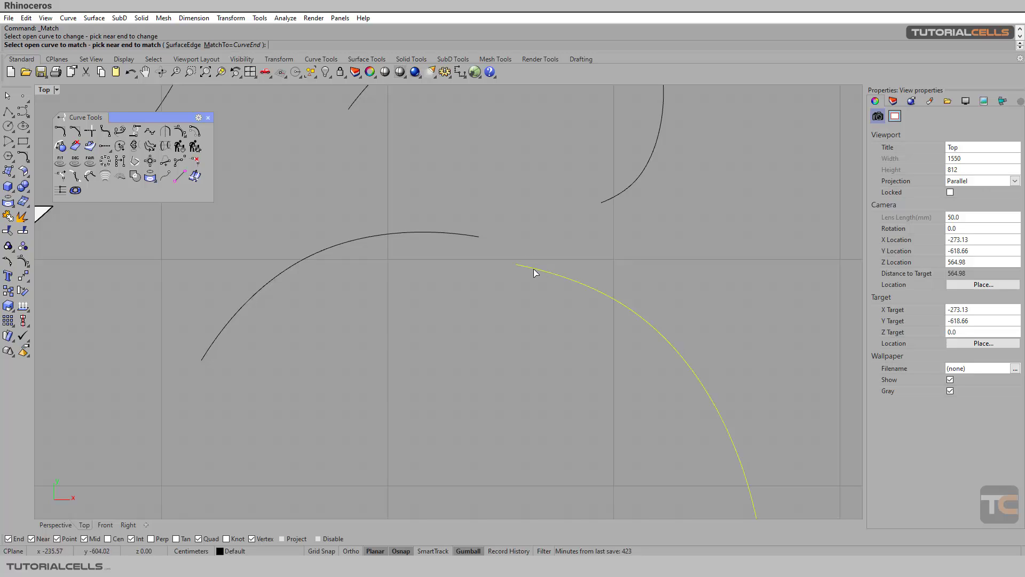
left_click(467, 236)
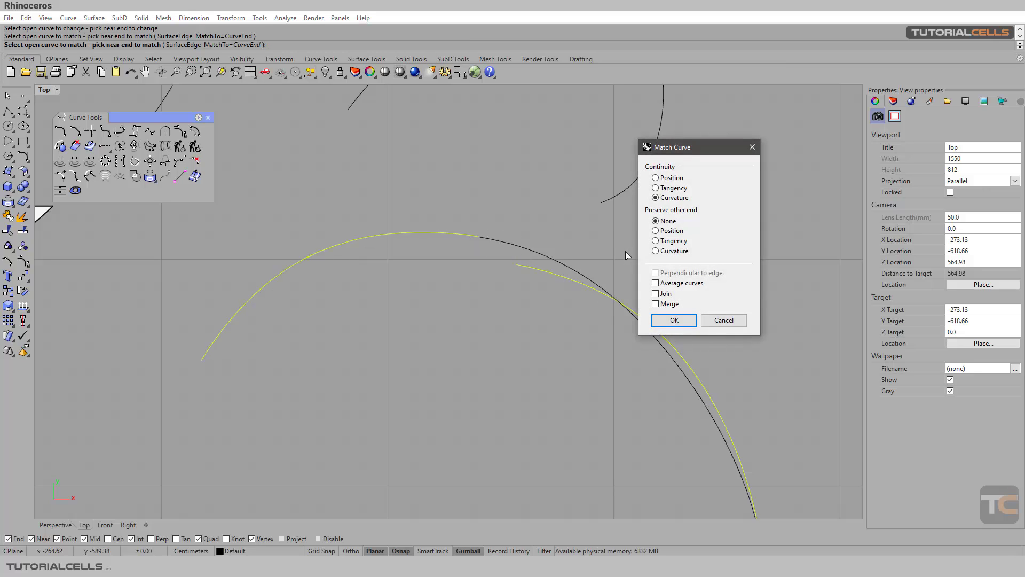
left_click(655, 188)
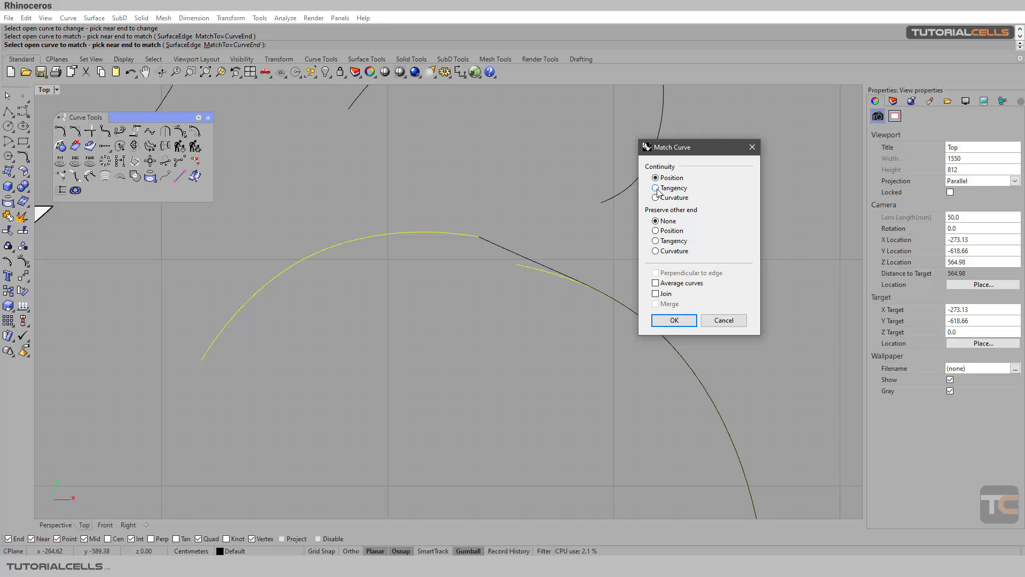
left_click(675, 320)
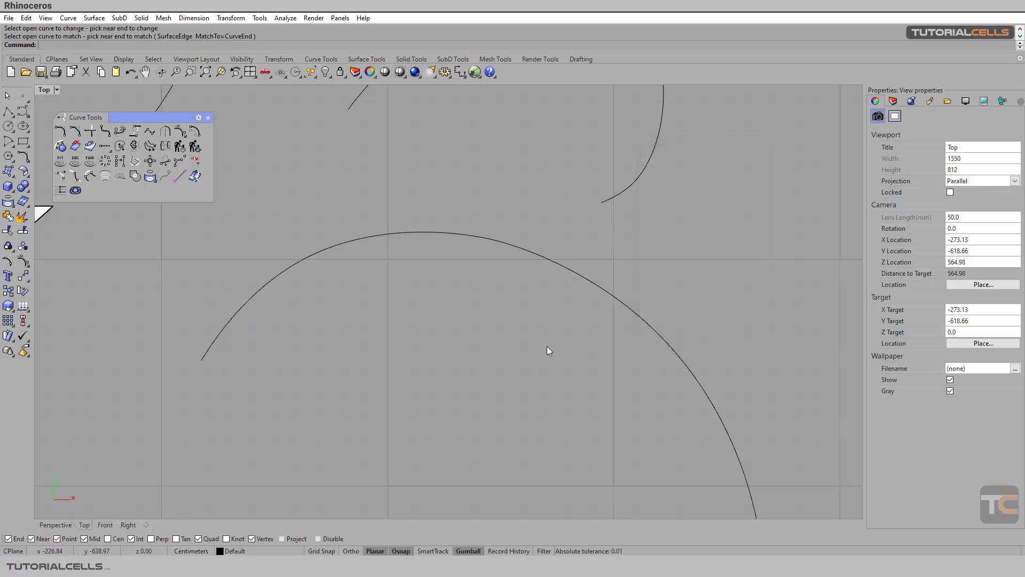
scroll(547, 346, "down", 3)
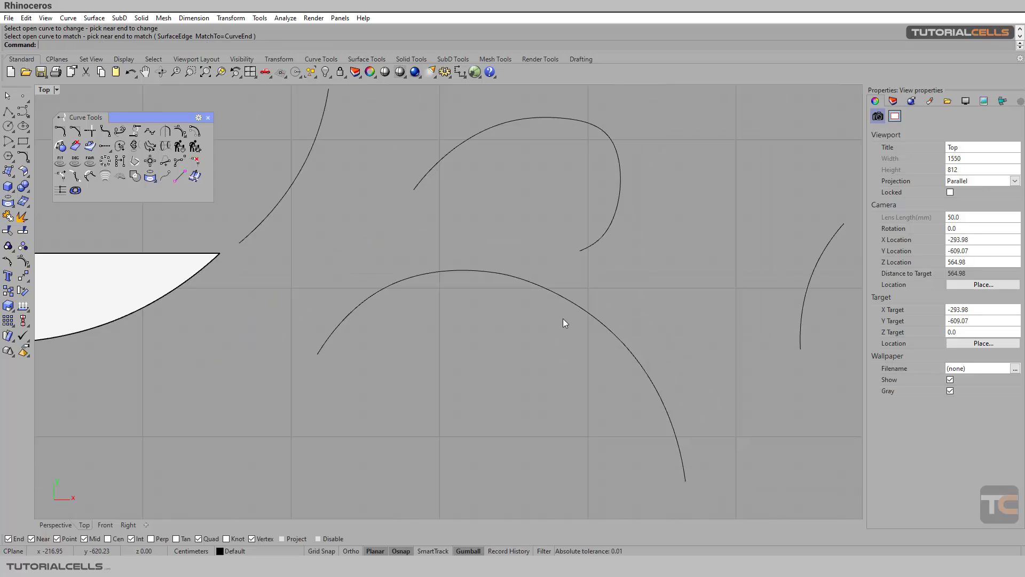
Step: Undo the match and redo it on the lower arcs with Join ticked
key("ctrl+z")
key("Return")
left_click(563, 301)
left_click(490, 273)
left_click(657, 293)
left_click(688, 320)
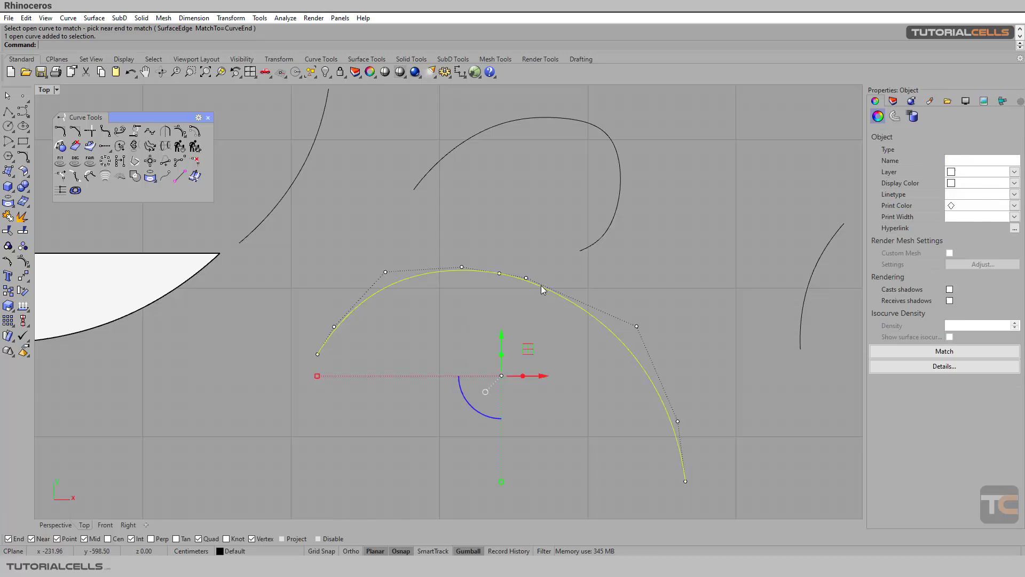
Step: Pan to the middle arcs, clear the selection and restart Match curve
scroll(429, 268, "down", 1)
scroll(405, 296, "down", 2)
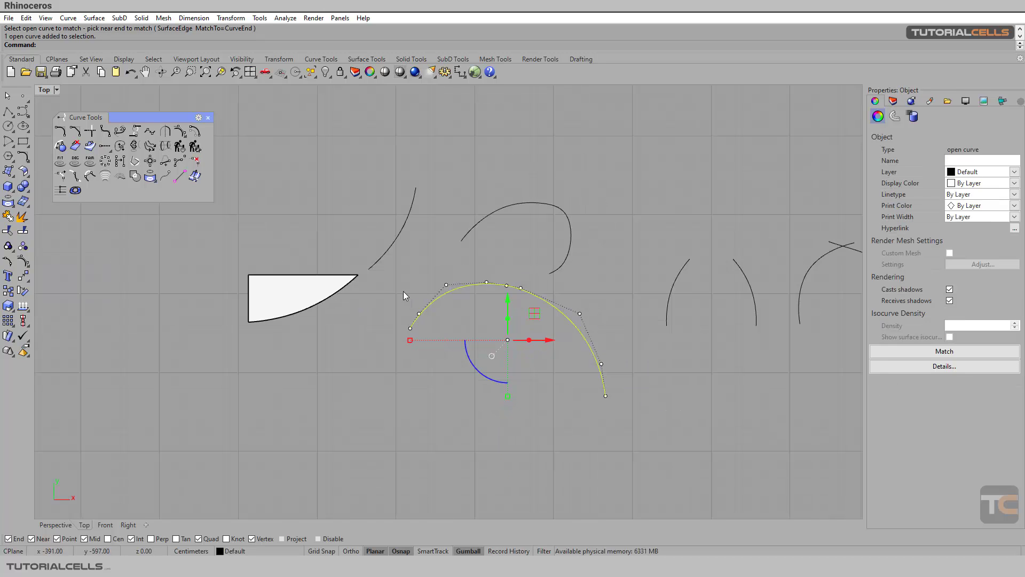
right_click_drag(616, 300, 422, 299)
scroll(482, 293, "up", 3)
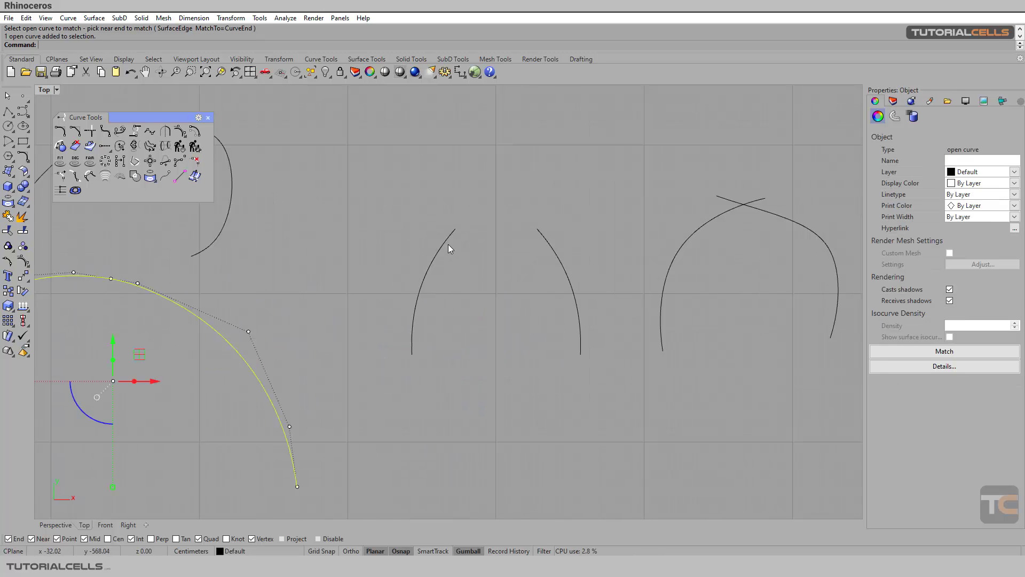
key("Escape")
scroll(480, 226, "up", 1)
key("Return")
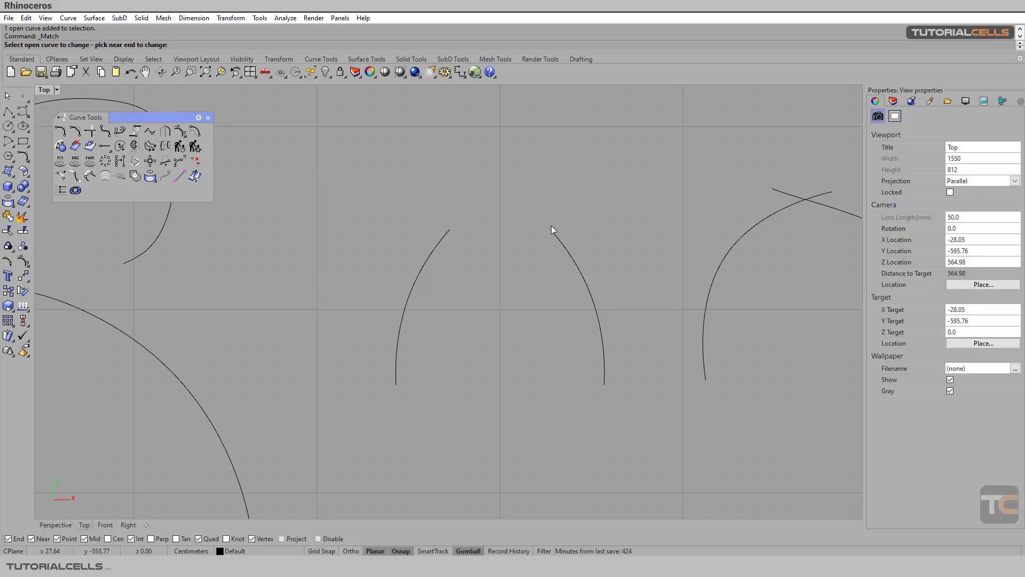
Step: Match the middle-left arc to the right arc's top with Curvature continuity, Average curves, no Join
left_click(435, 249)
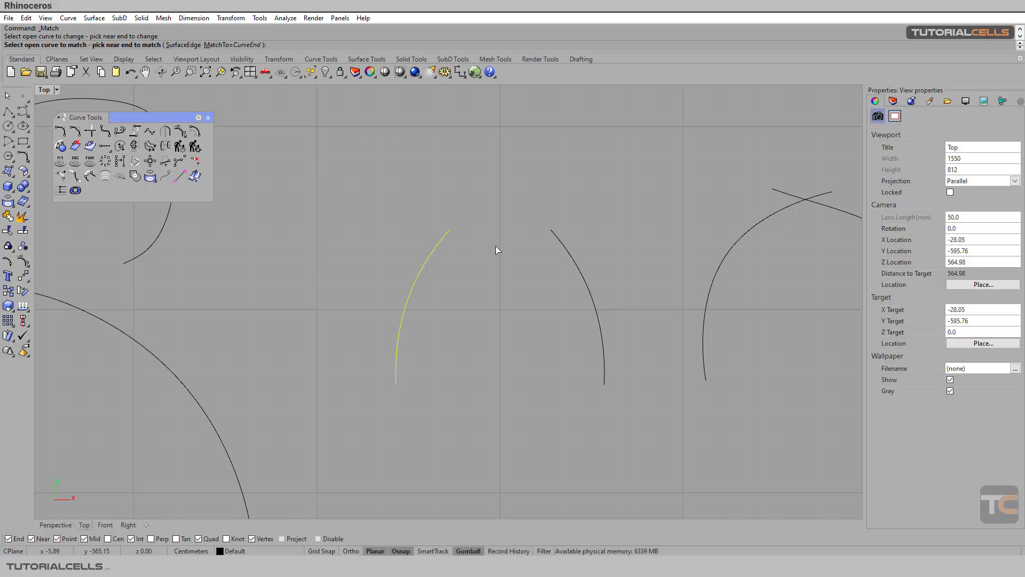
left_click(560, 247)
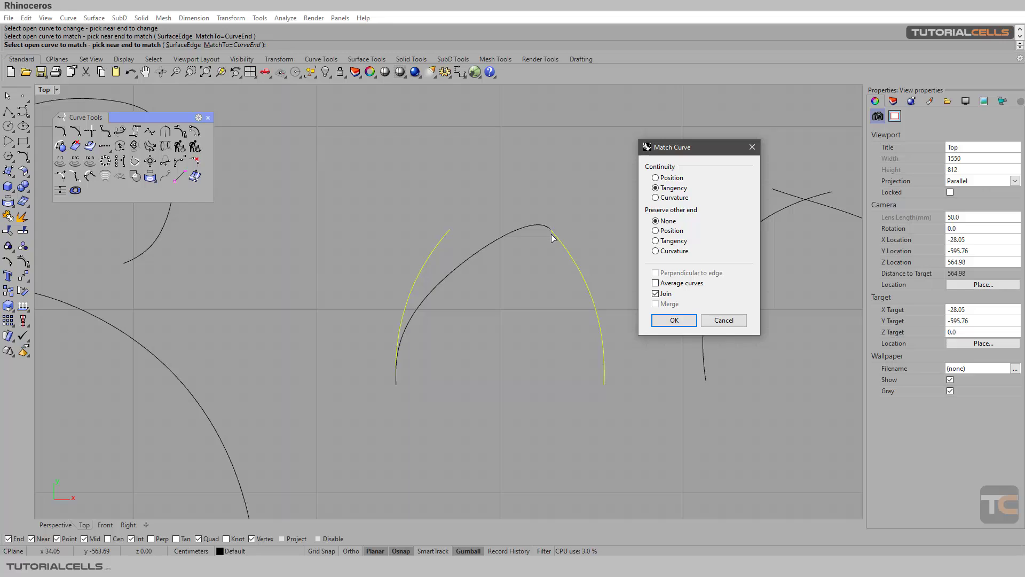
left_click(655, 198)
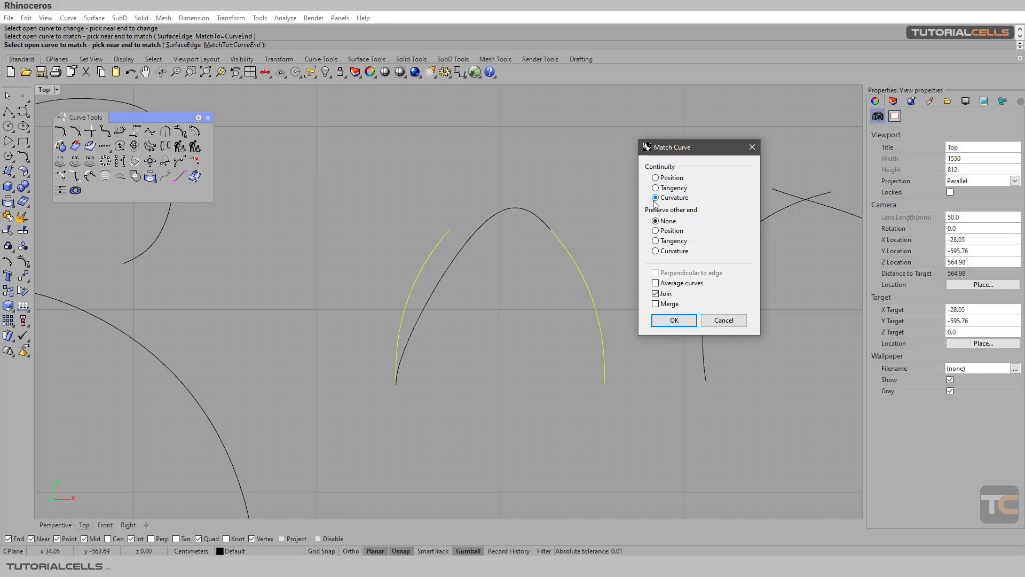
left_click(656, 293)
left_click(656, 283)
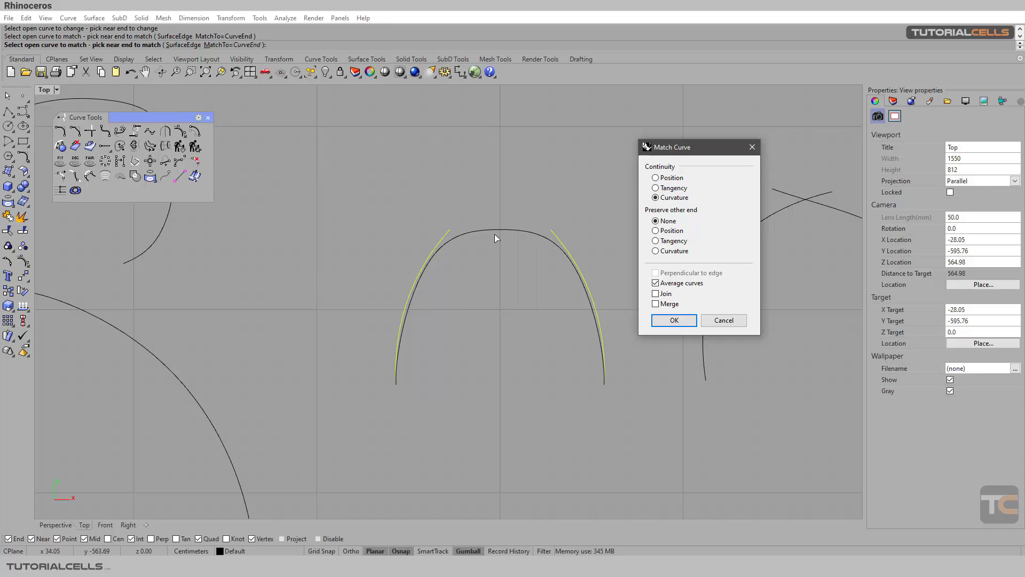
left_click(656, 188)
left_click(654, 198)
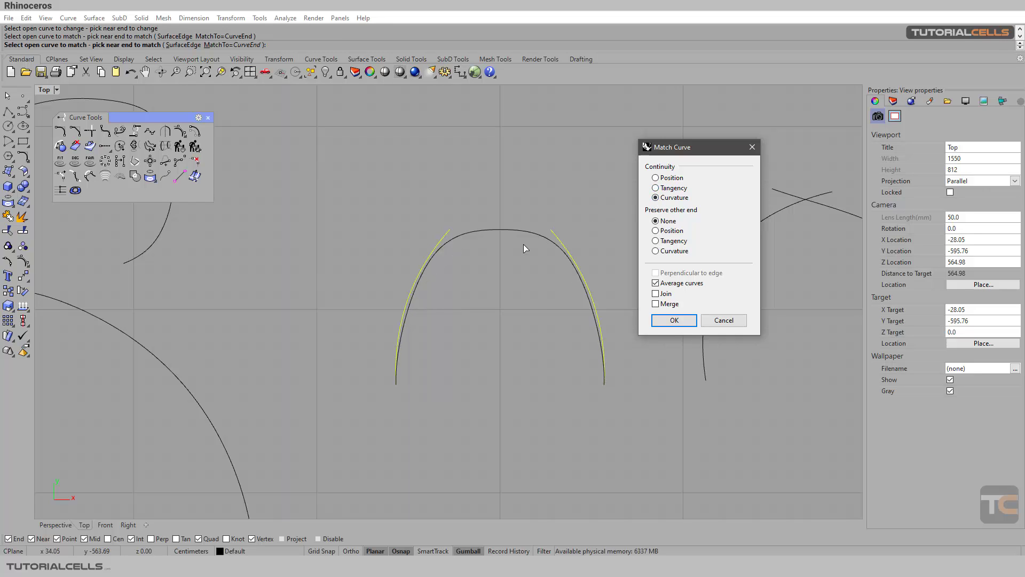
left_click(672, 320)
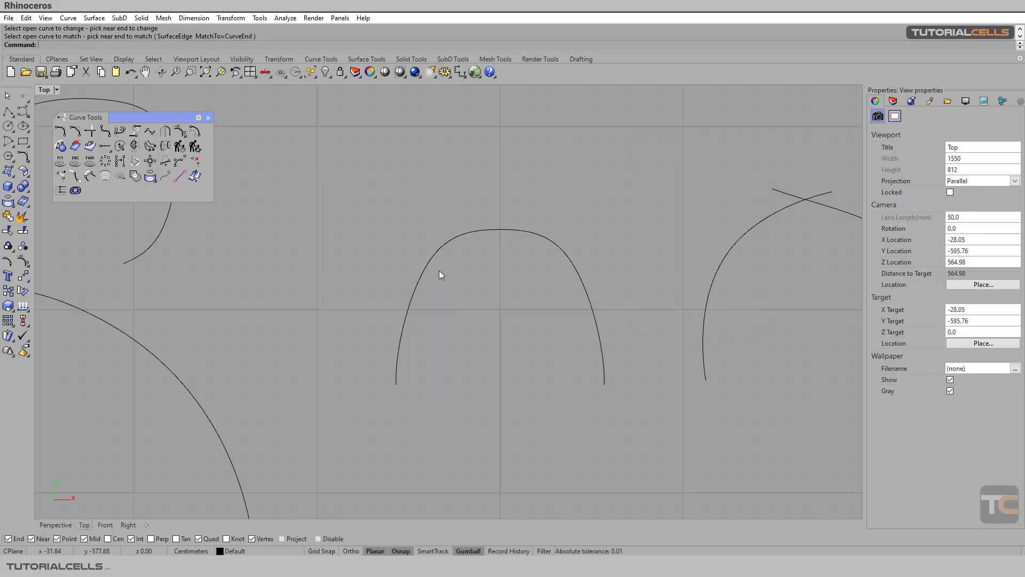
scroll(434, 286, "down", 4)
Step: Match the right crossing curve to the left curve's end with Average curves unchecked
right_click_drag(585, 288, 469, 271)
scroll(508, 250, "up", 2)
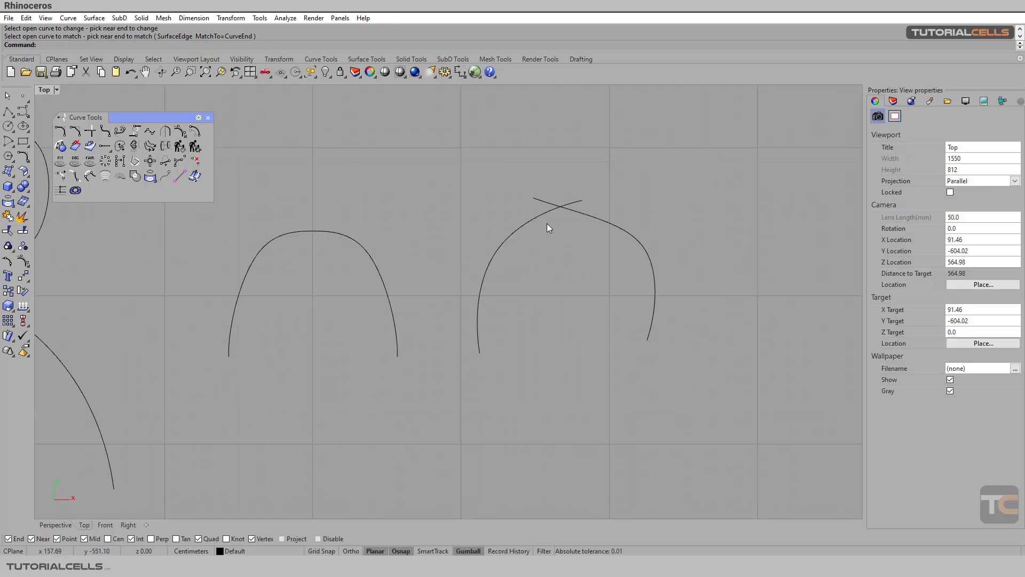
right_click(560, 222)
left_click(590, 217)
left_click(550, 213)
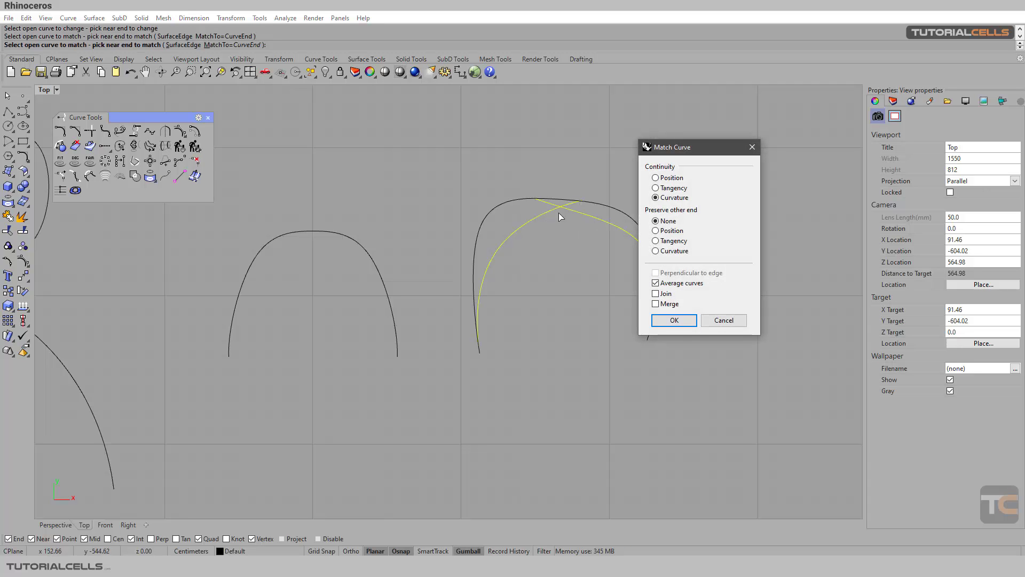
left_click(656, 283)
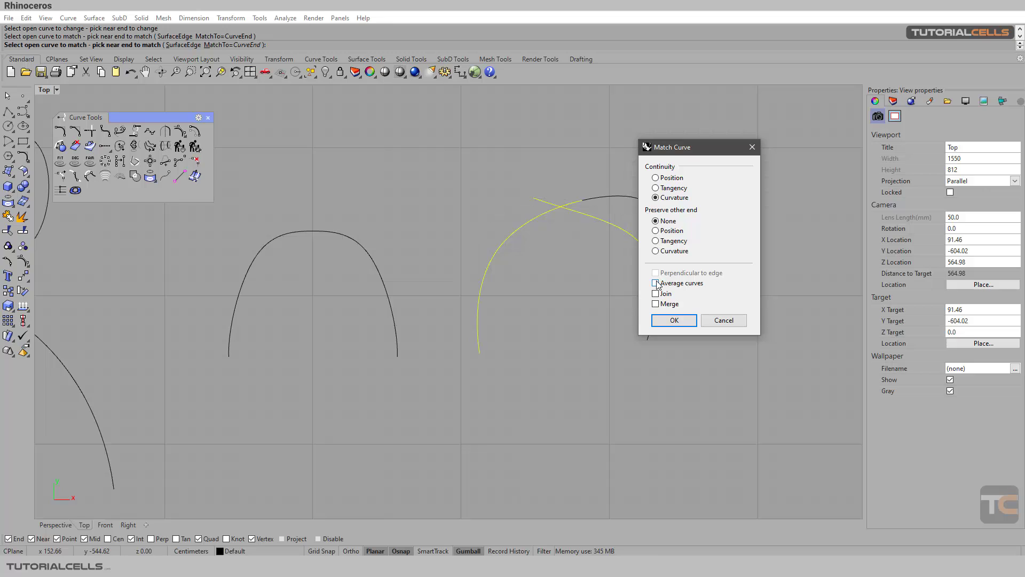
left_click_drag(675, 148, 782, 147)
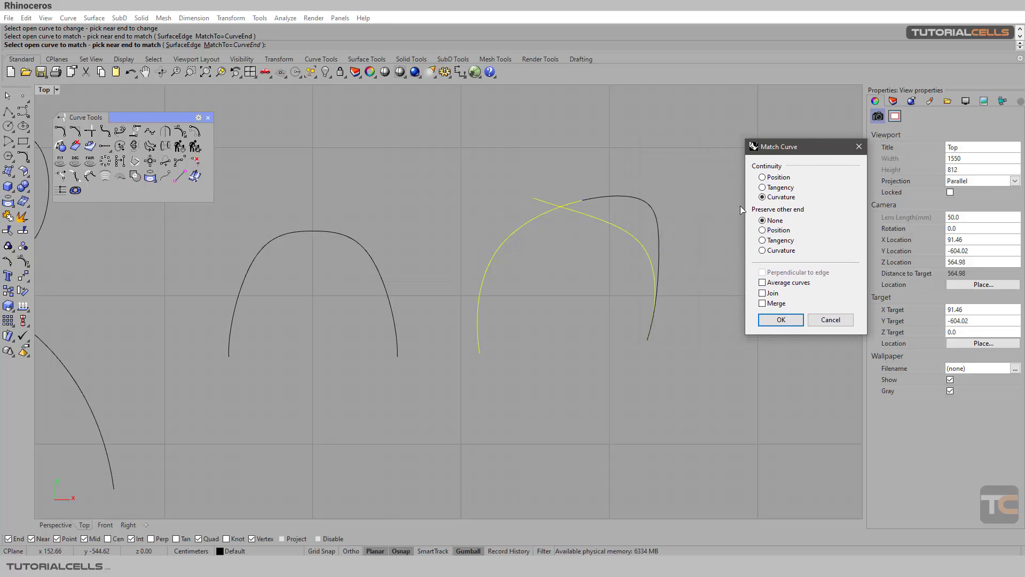
Step: Compare Position and Tangency continuity, then apply the match with Curvature
left_click(762, 187)
left_click(761, 176)
left_click(762, 186)
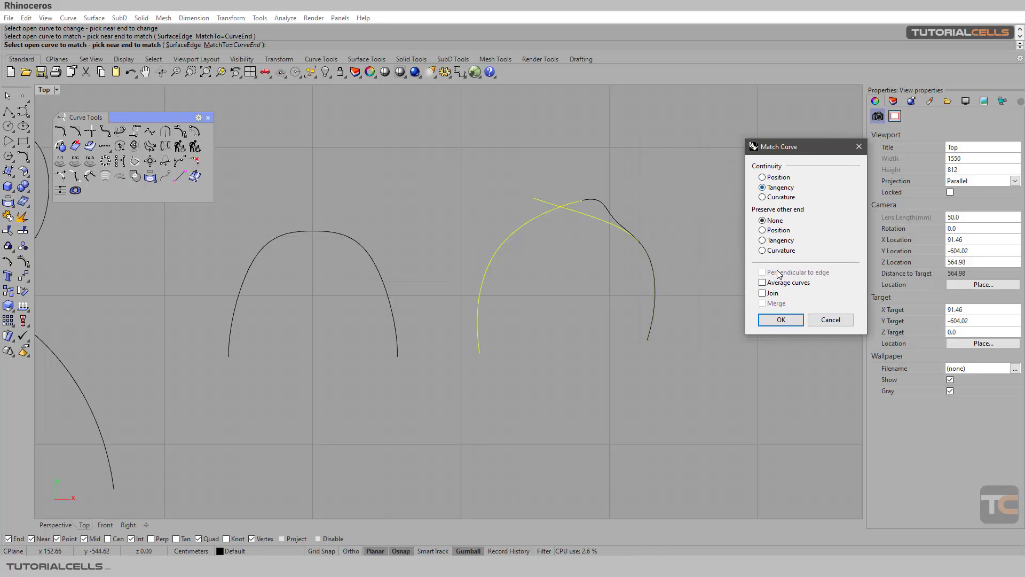
left_click(762, 197)
left_click(780, 319)
Step: Bring the trimmed surface and nearby arc into view and select the surface
scroll(415, 283, "down", 5)
right_click_drag(287, 320, 527, 359)
scroll(485, 297, "up", 5)
right_click_drag(479, 295, 470, 279)
scroll(462, 288, "up", 2)
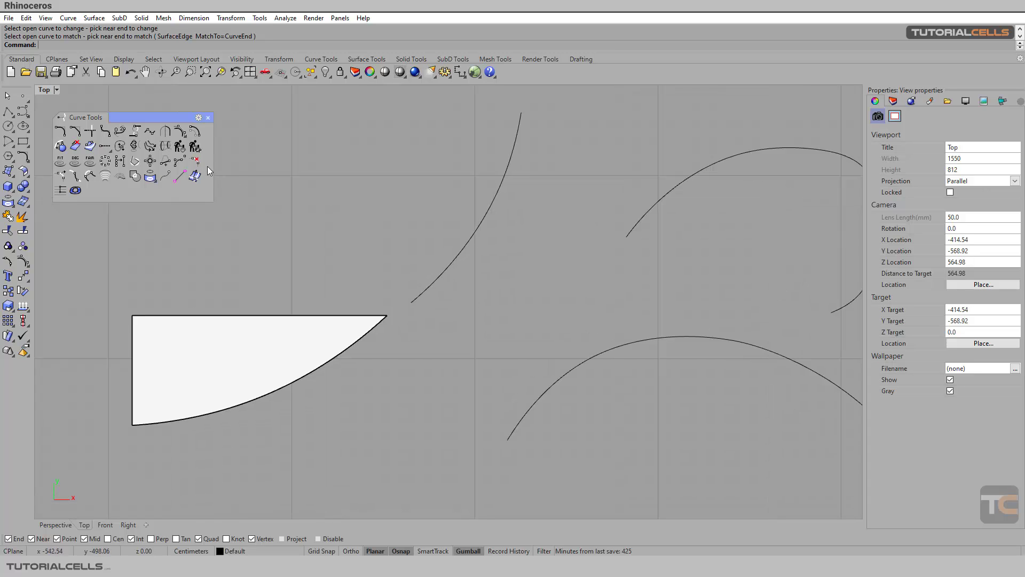
left_click(308, 343)
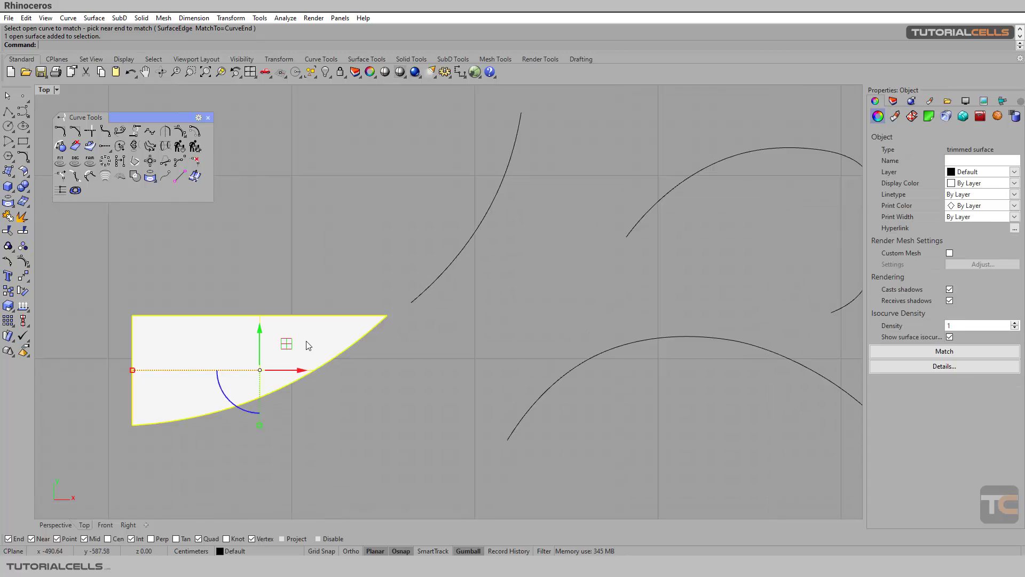
Step: Inspect the trimmed surface in the Perspective view, then clear the selection
left_click(58, 524)
right_click_drag(276, 358, 378, 304)
left_click(410, 283)
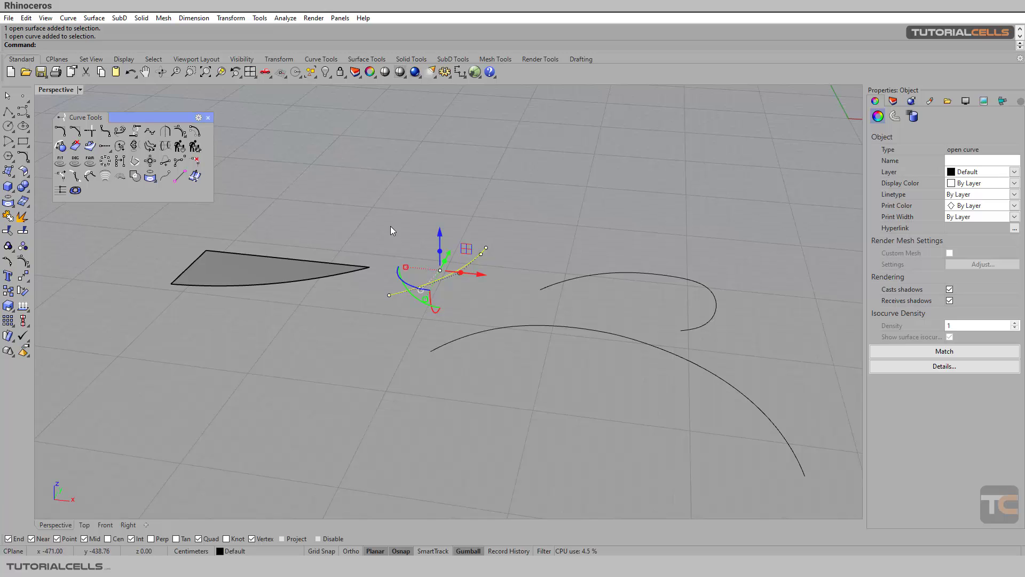
right_click_drag(237, 380, 246, 376)
scroll(363, 277, "up", 5)
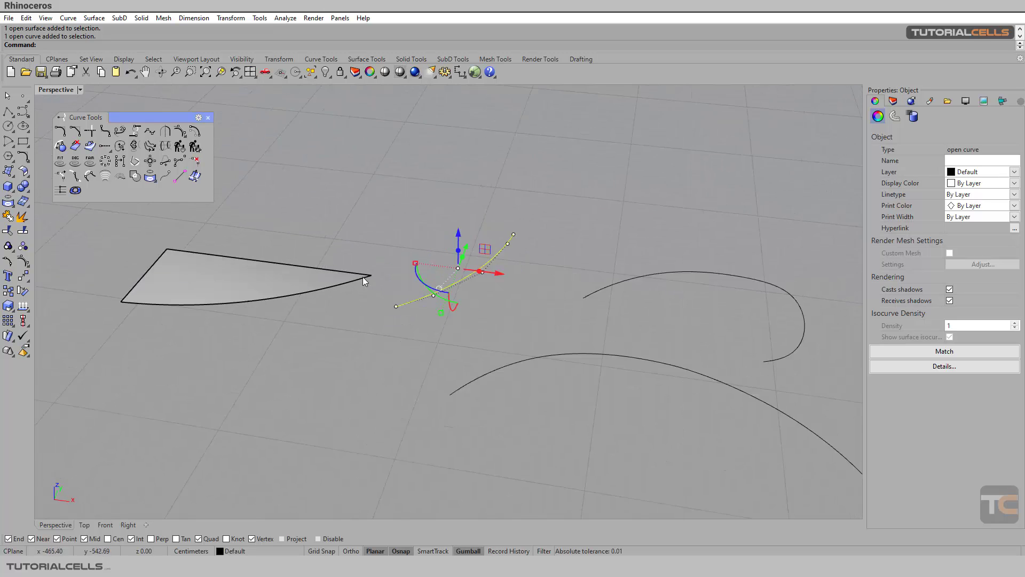
left_click(238, 148)
Step: Match the arc's lower end to the surface's curved edge at its corner with Tangency
left_click(151, 132)
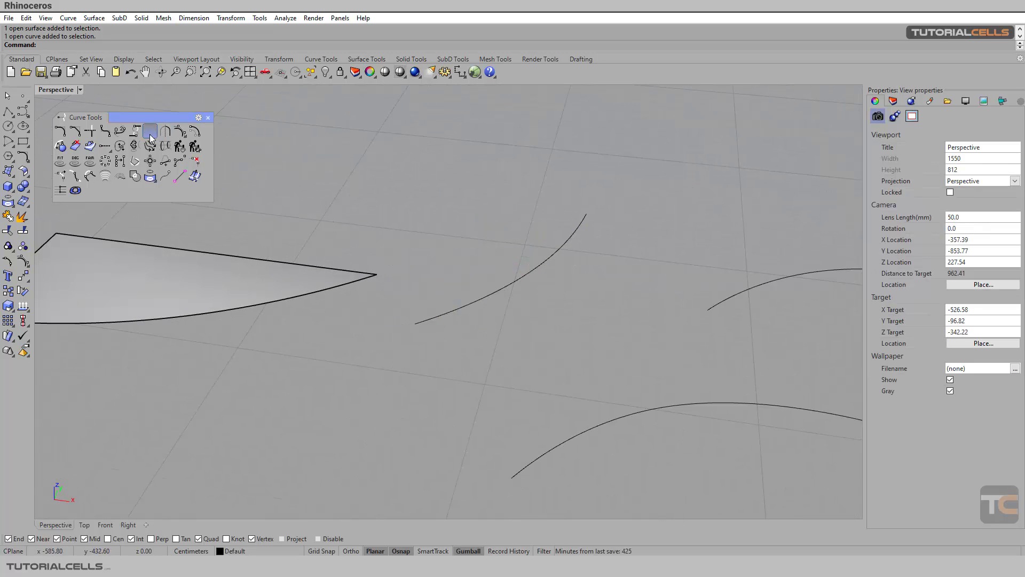
left_click(434, 315)
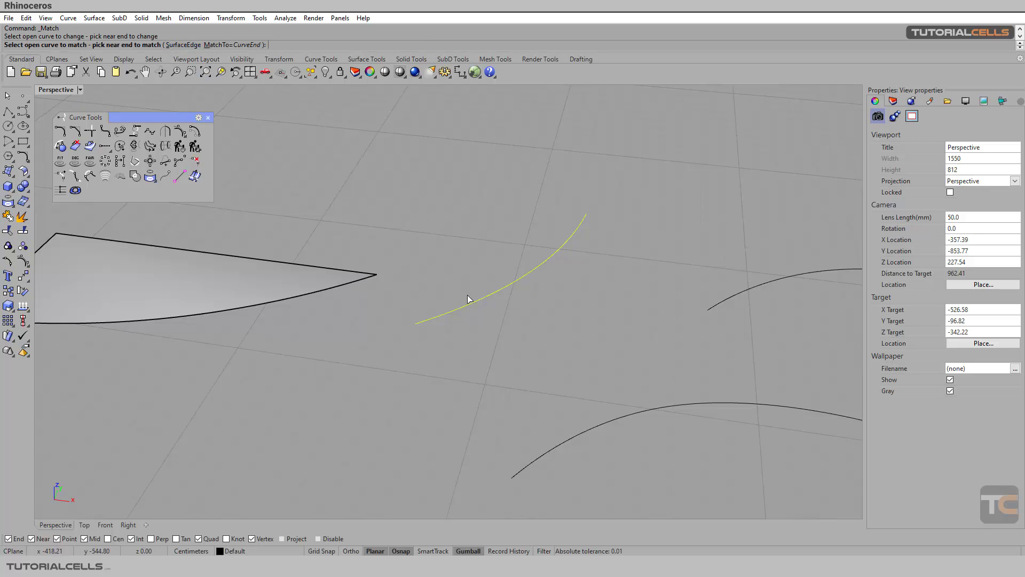
left_click(177, 46)
left_click(317, 291)
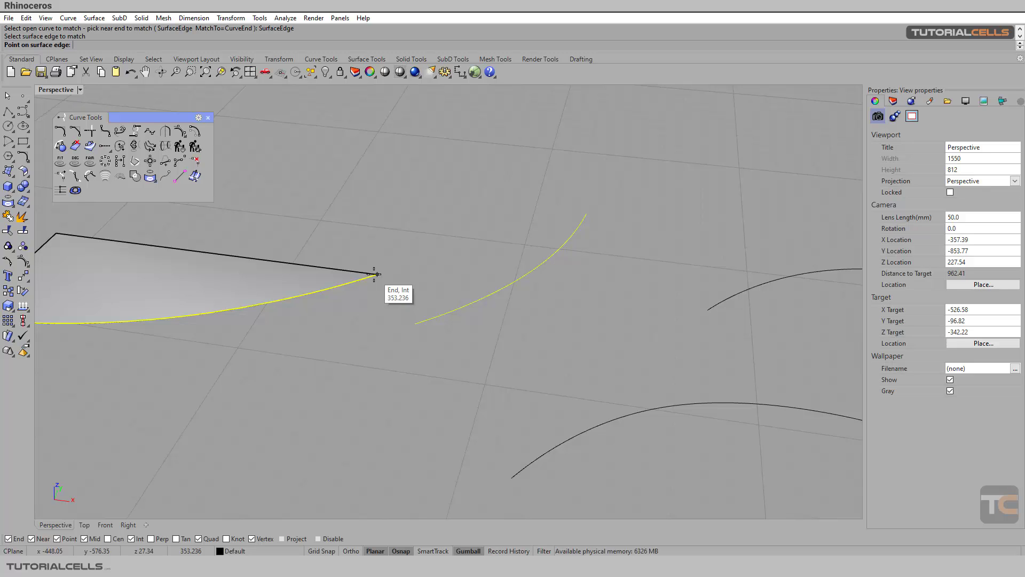
left_click(85, 525)
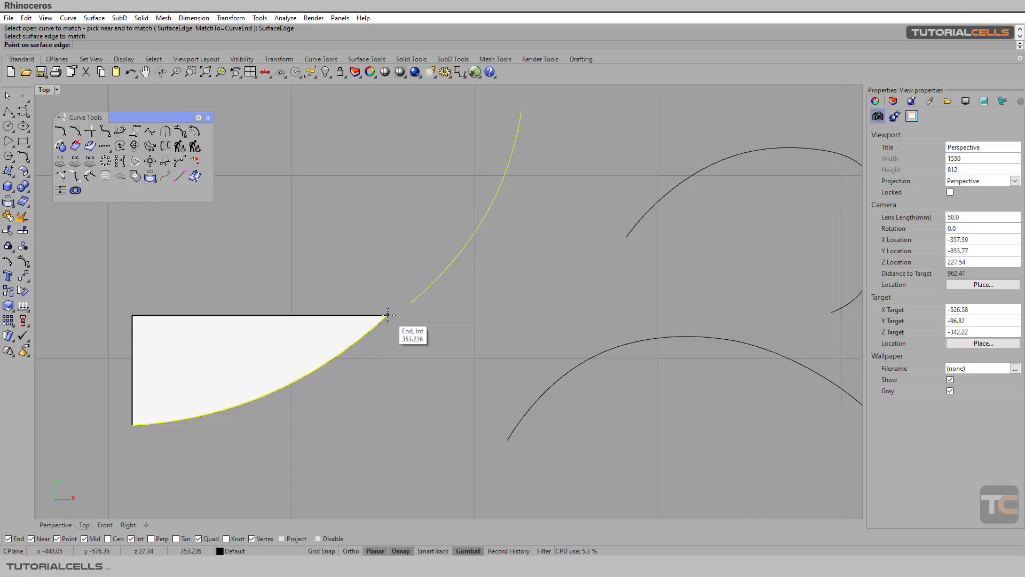
left_click(389, 316)
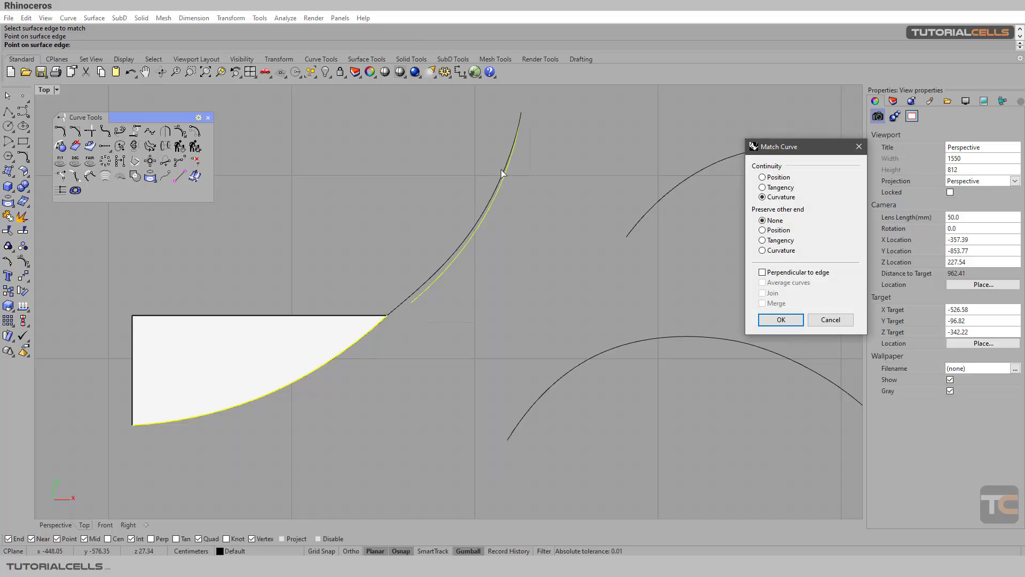
left_click(762, 186)
left_click(781, 320)
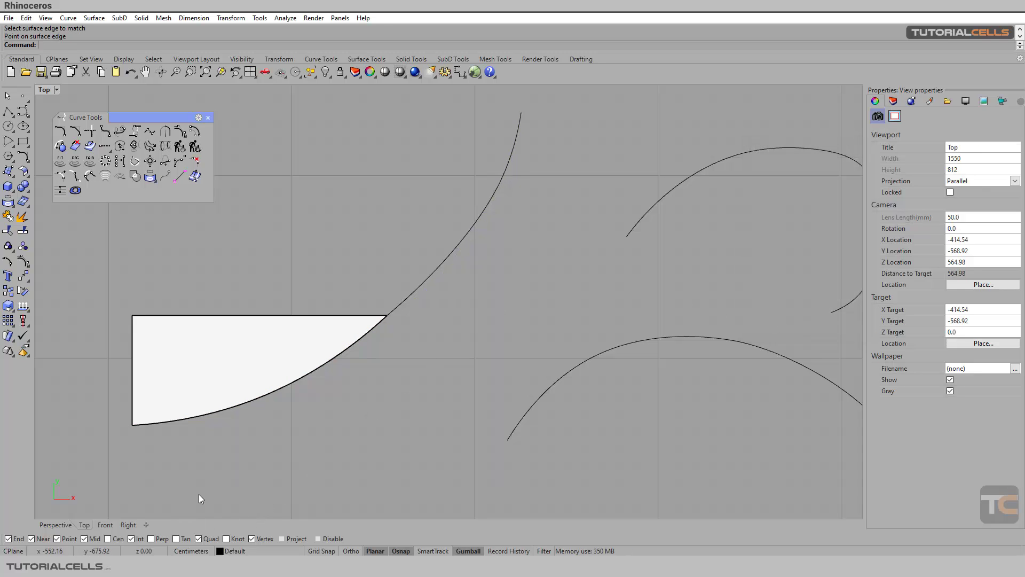
left_click(68, 525)
right_click_drag(313, 327, 359, 231)
left_click(346, 270)
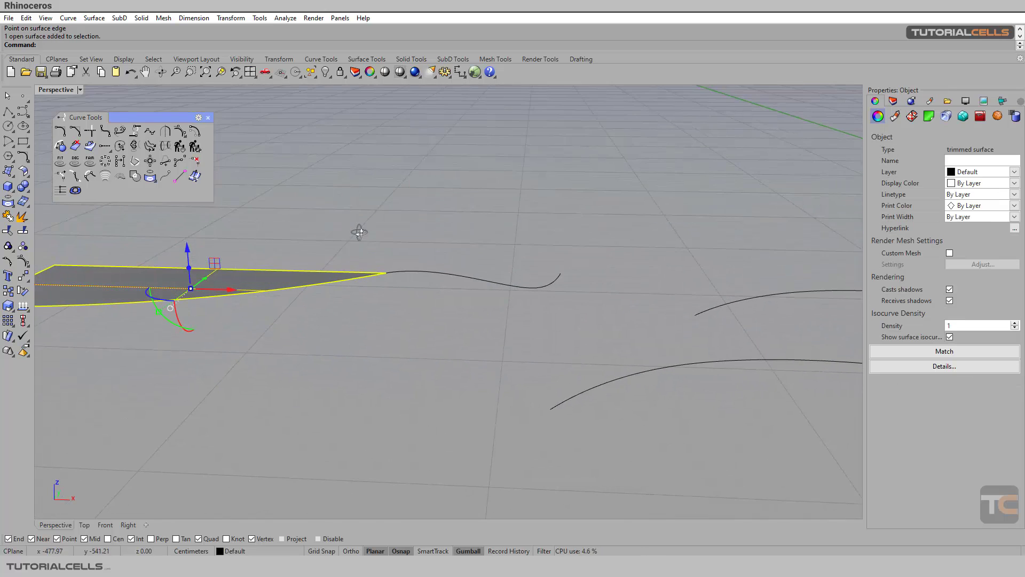
right_click_drag(472, 298, 460, 322)
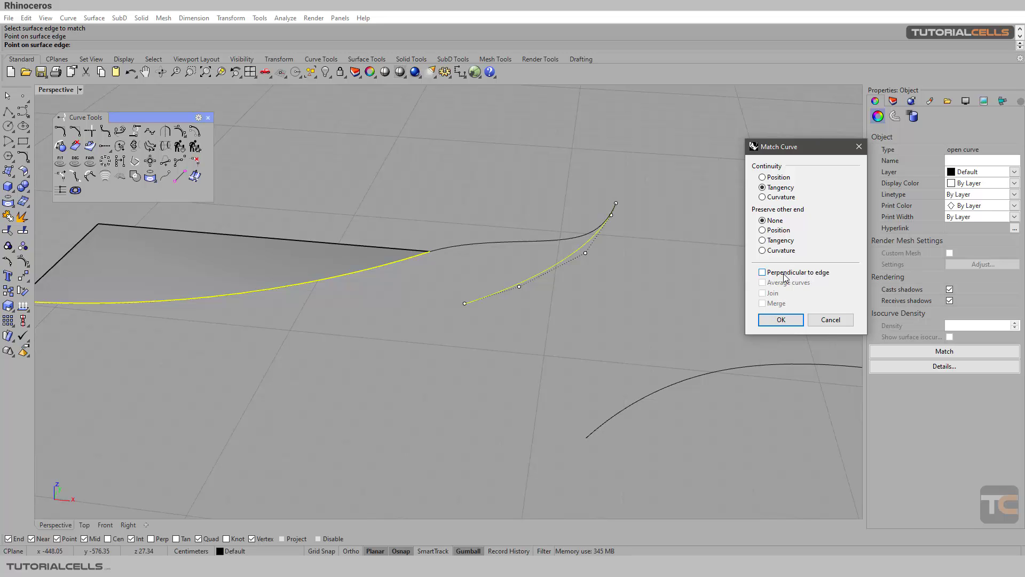
left_click(831, 319)
scroll(443, 288, "up", 5)
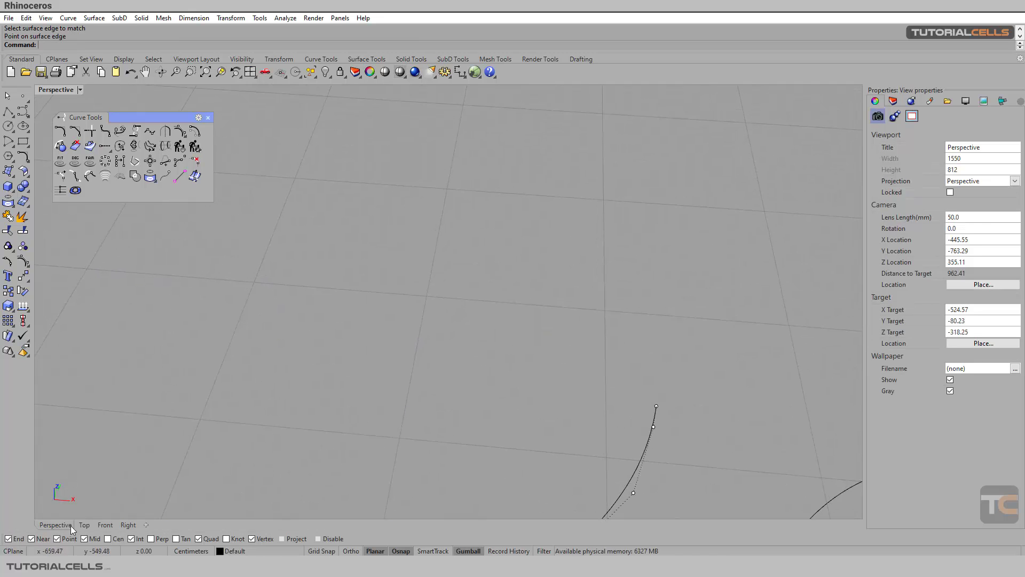
Step: In Top view, drag the curve's control points to curl its lower end into a hook
left_click(84, 524)
left_click(411, 302)
left_click(449, 271)
left_click_drag(481, 245, 480, 288)
left_click_drag(412, 304, 462, 315)
left_click(480, 302)
left_click_drag(506, 275, 523, 313)
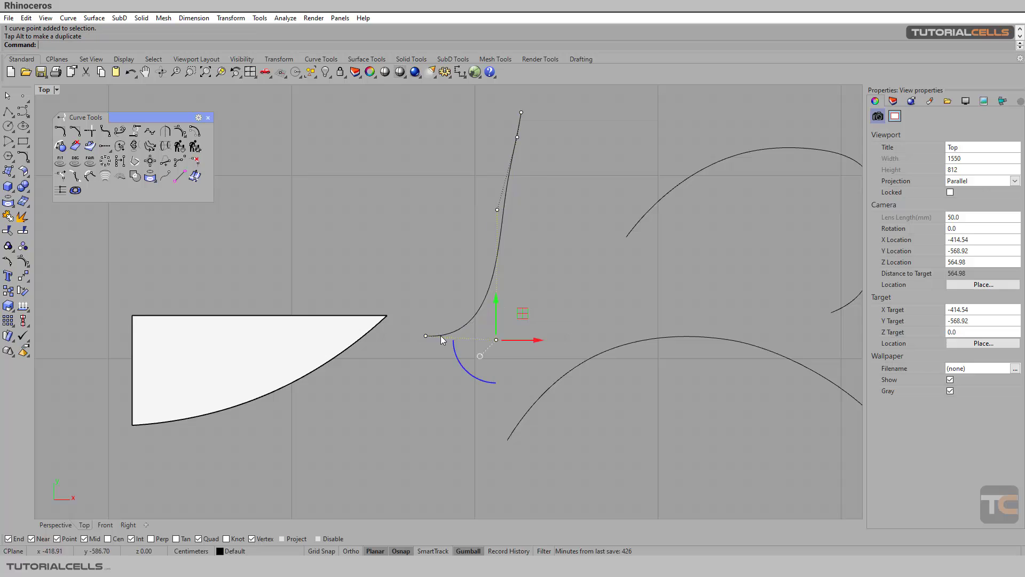
key("Escape")
key("Escape")
left_click(150, 132)
Step: Trial-match the S-curve's lower end to the surface edge, comparing Position and Tangency, then cancel
left_click(441, 337)
left_click(374, 331)
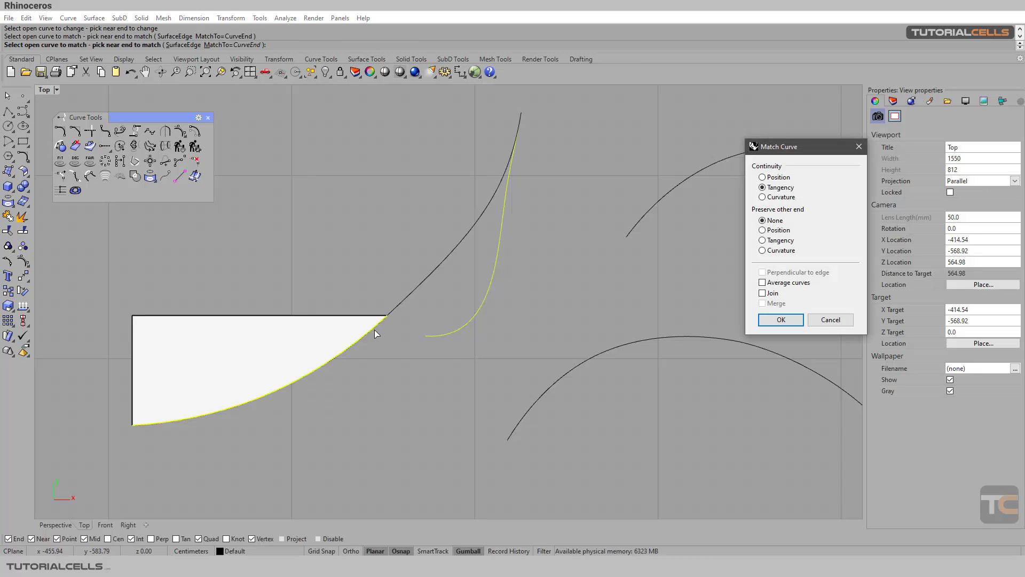
left_click(790, 320)
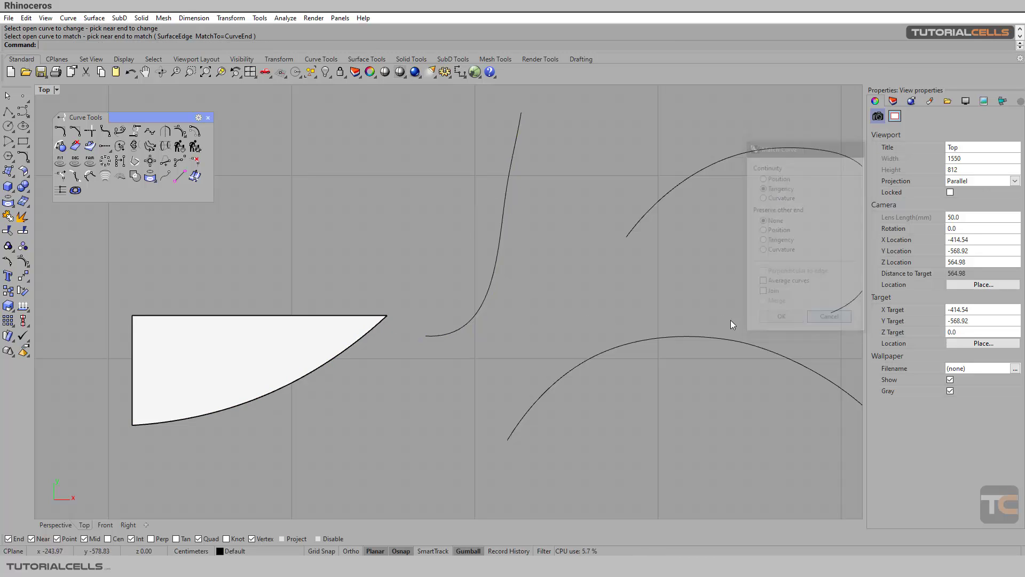
left_click(149, 134)
left_click(452, 335)
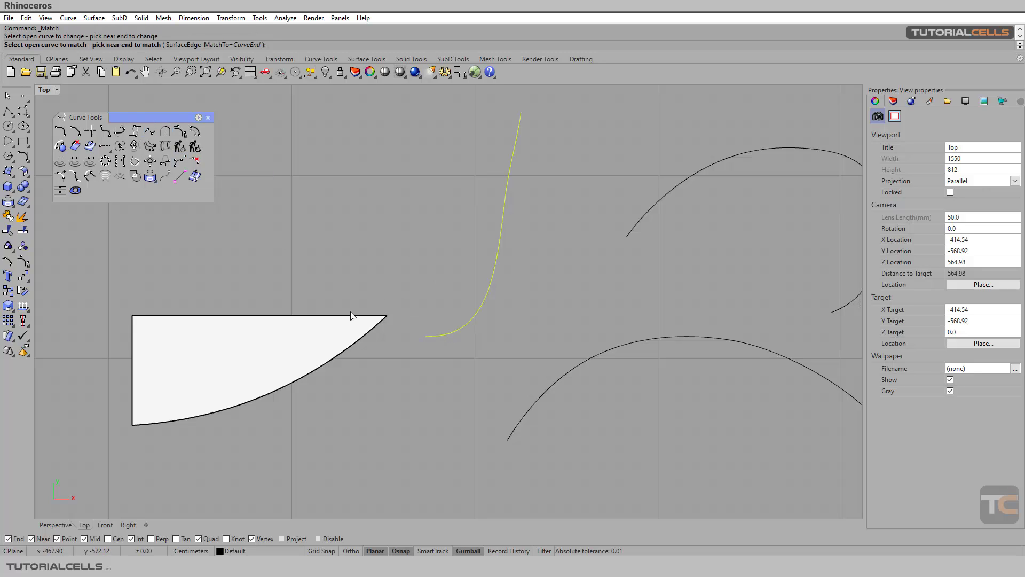
left_click(358, 345)
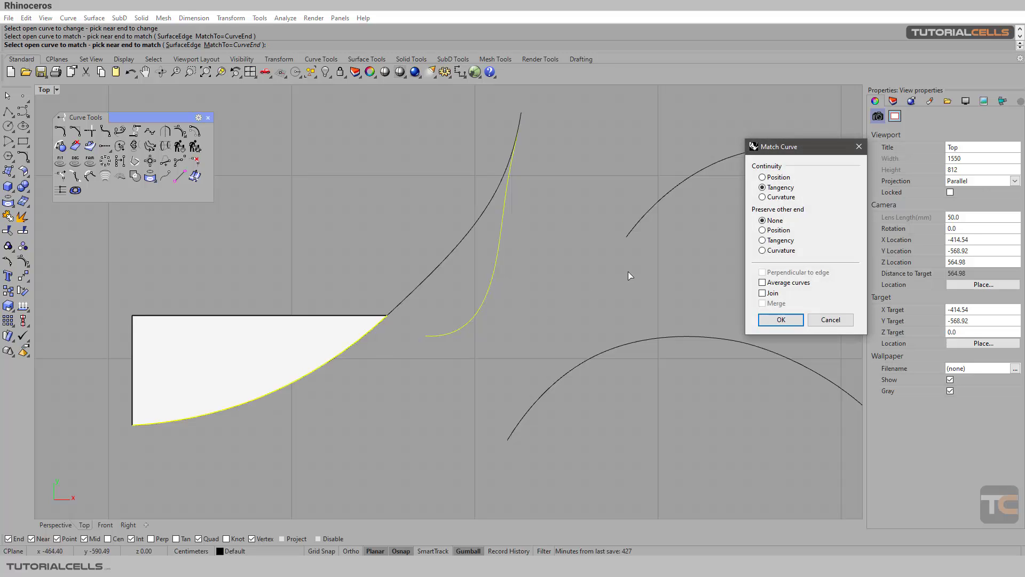
left_click(762, 177)
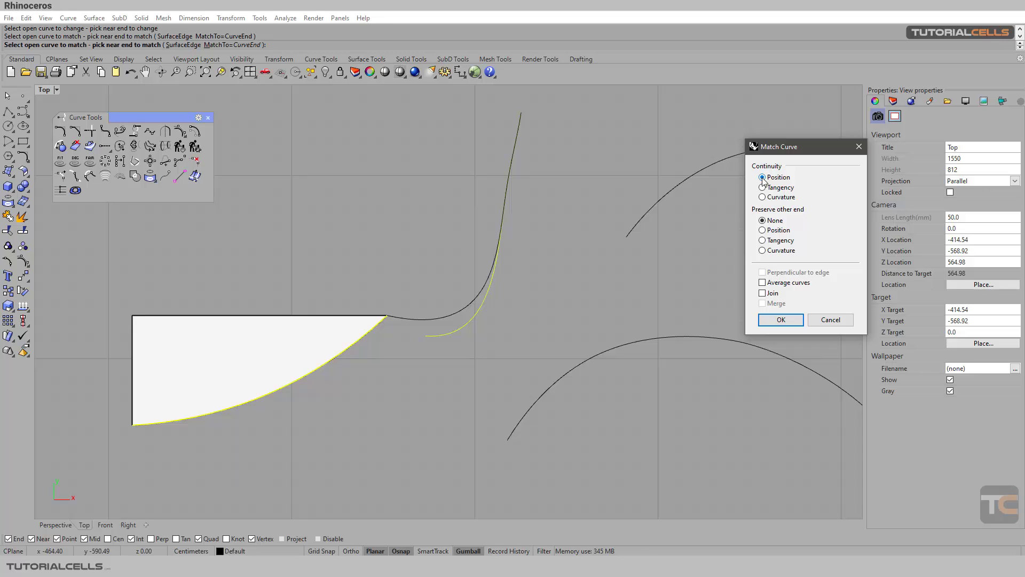
left_click(763, 188)
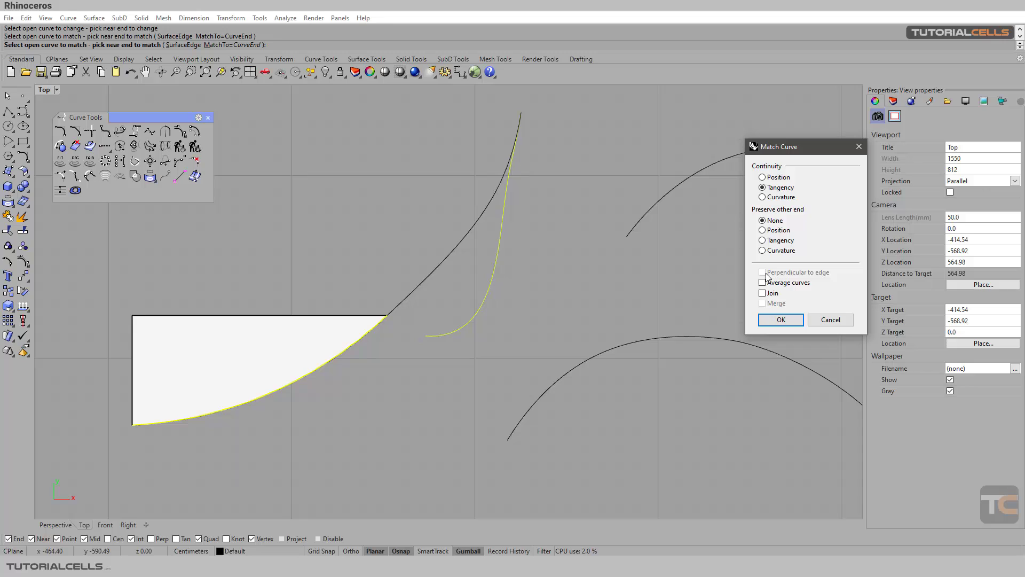
left_click(830, 319)
Step: Match the S-curve's end to the surface's curved edge with Tangency and Perpendicular to edge
key("Return")
left_click(489, 283)
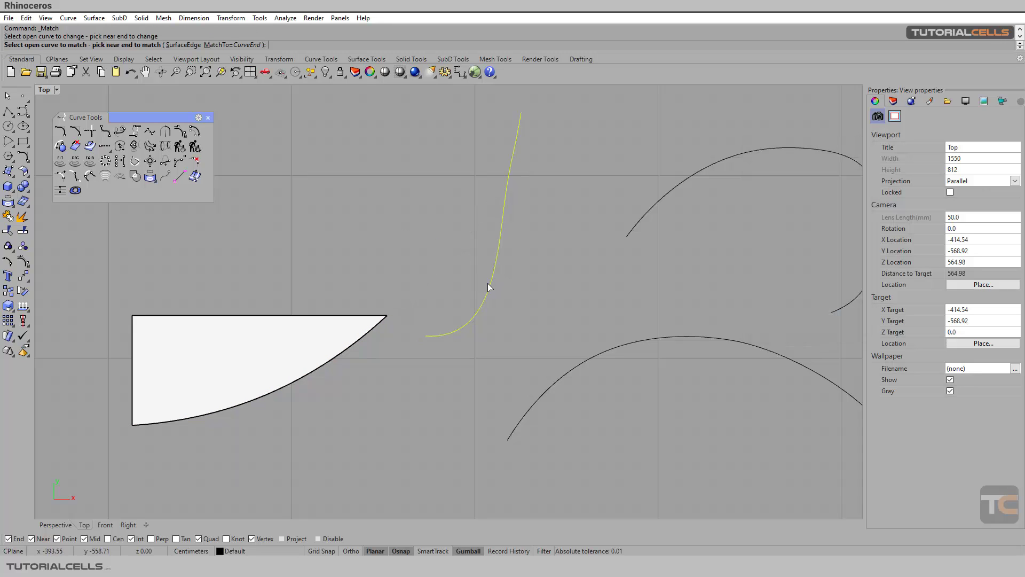
left_click(183, 45)
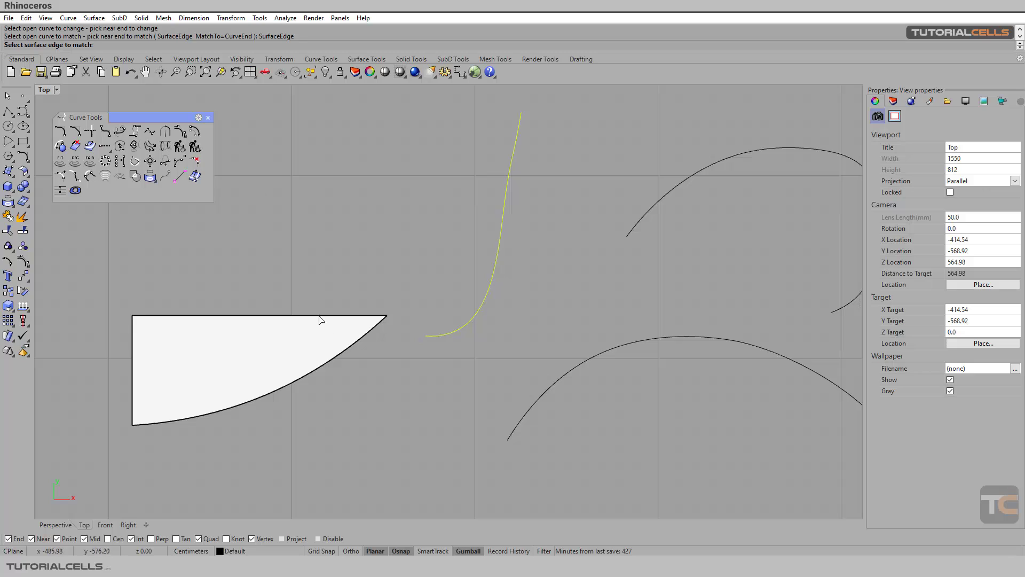
left_click(364, 337)
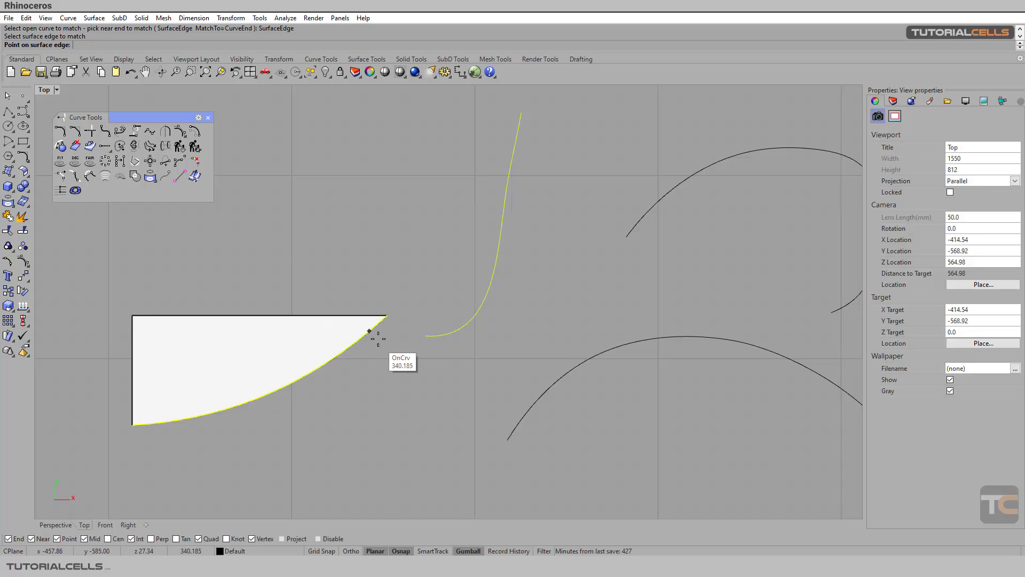
left_click(374, 332)
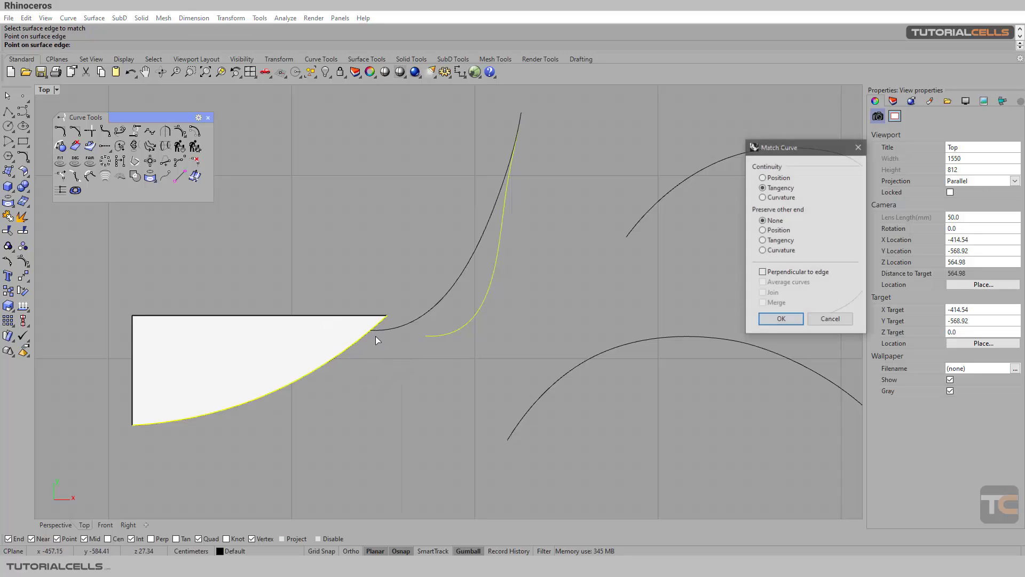
left_click(762, 273)
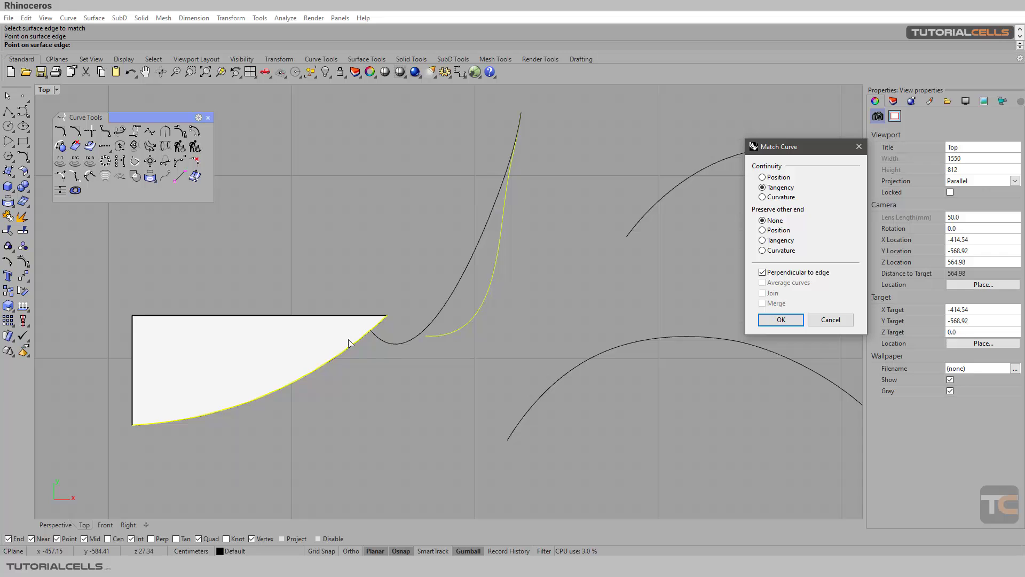
left_click(781, 319)
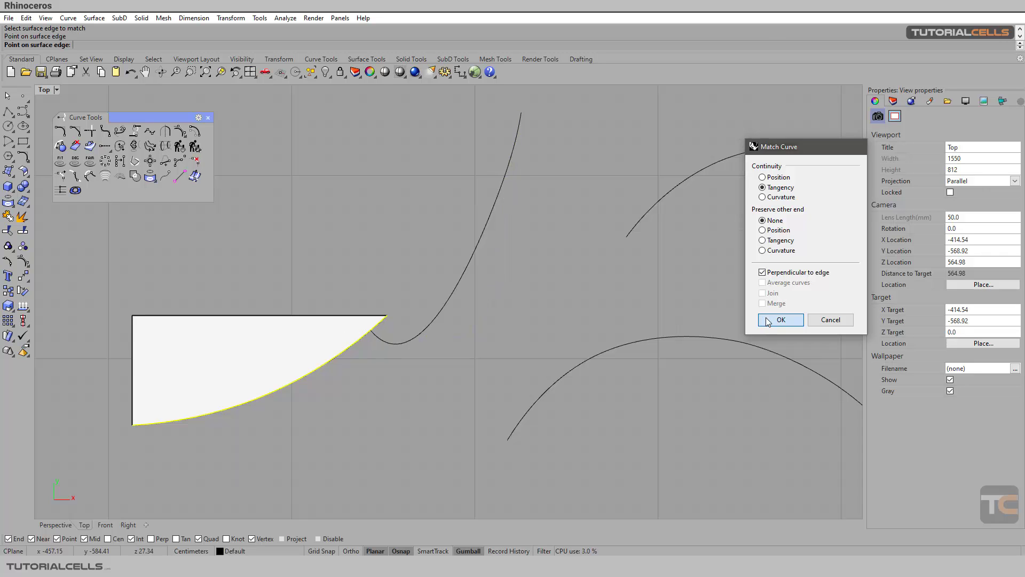
Step: Orbit the Perspective view to inspect the hooked curve against the trimmed surface
left_click(48, 524)
scroll(380, 283, "down", 5)
scroll(389, 296, "up", 6)
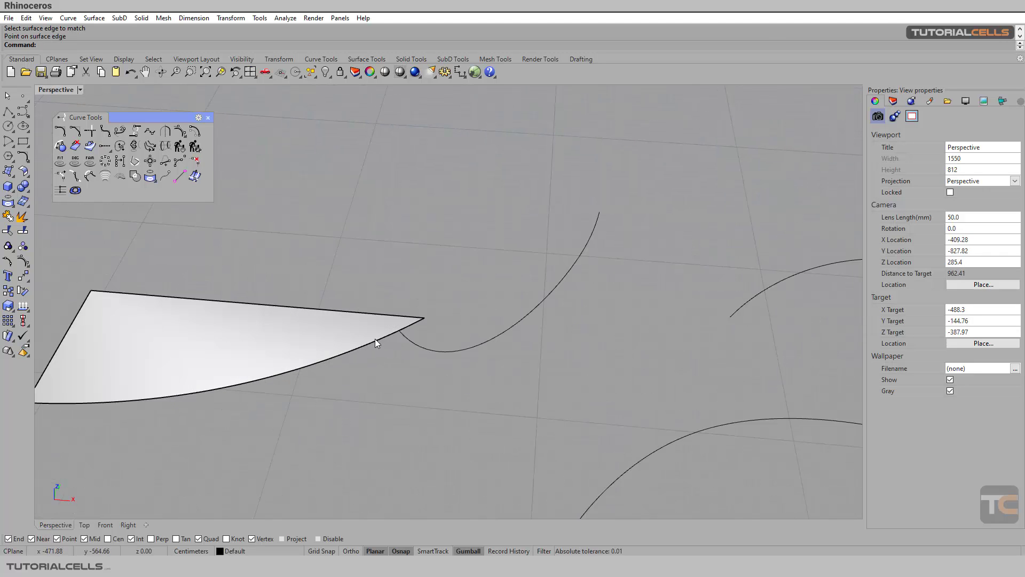
left_click(373, 335)
right_click_drag(372, 336, 408, 318)
scroll(412, 318, "down", 3)
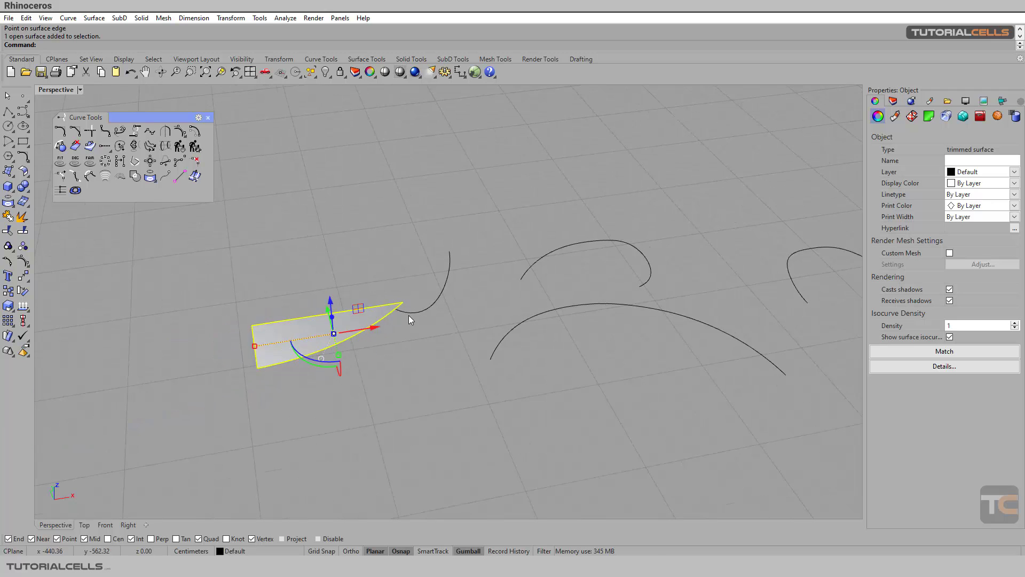
scroll(451, 305, "up", 3)
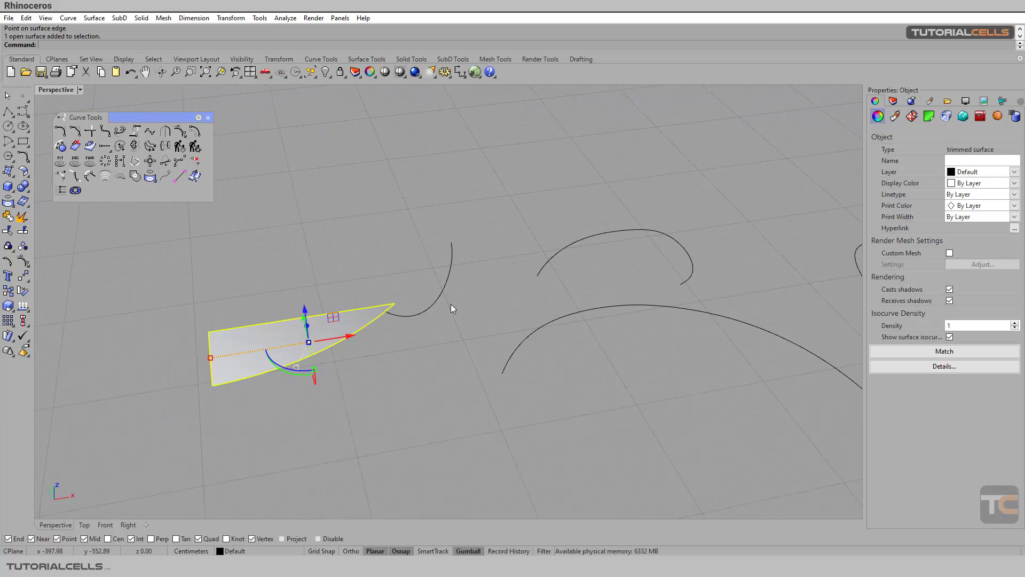
left_click(501, 279)
Step: Return to Top view and frame the large arc and C-shaped curve
key("ctrl+F1")
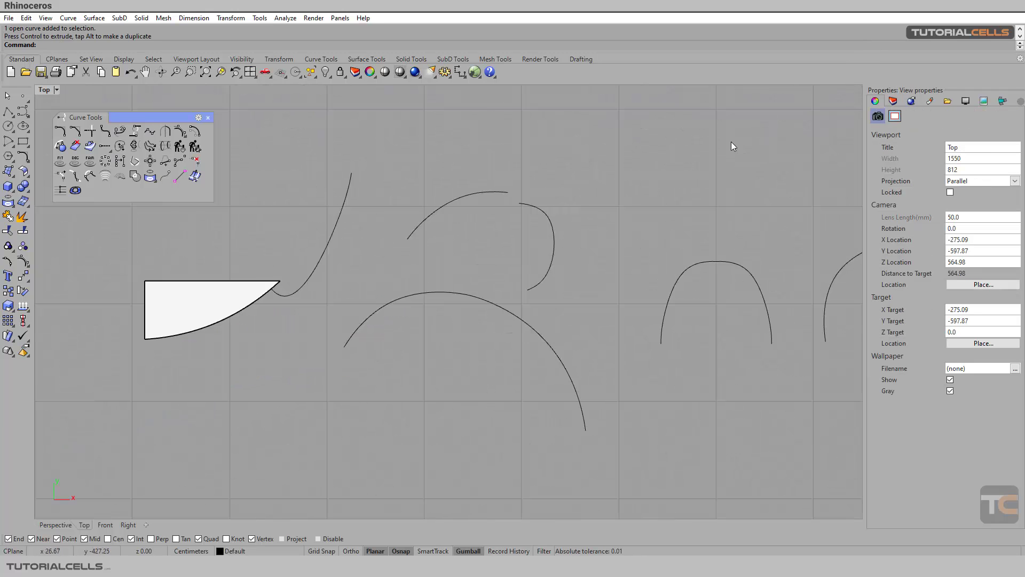
scroll(431, 244, "up", 3)
scroll(431, 248, "up", 2)
right_click_drag(430, 222, 498, 216)
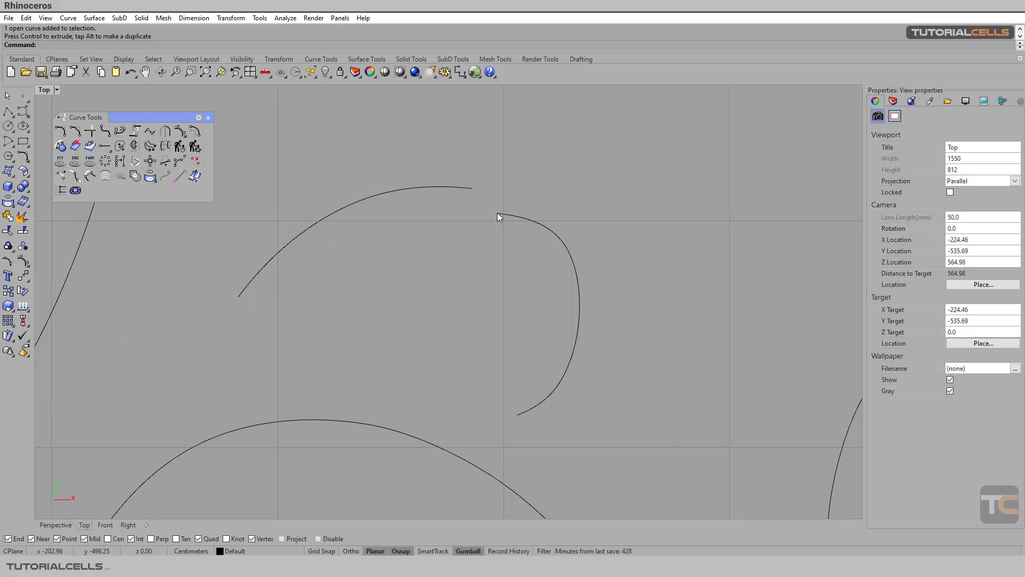
Step: Match the C-curve's top end to a picked point on the large arc with Curvature continuity
left_click(155, 134)
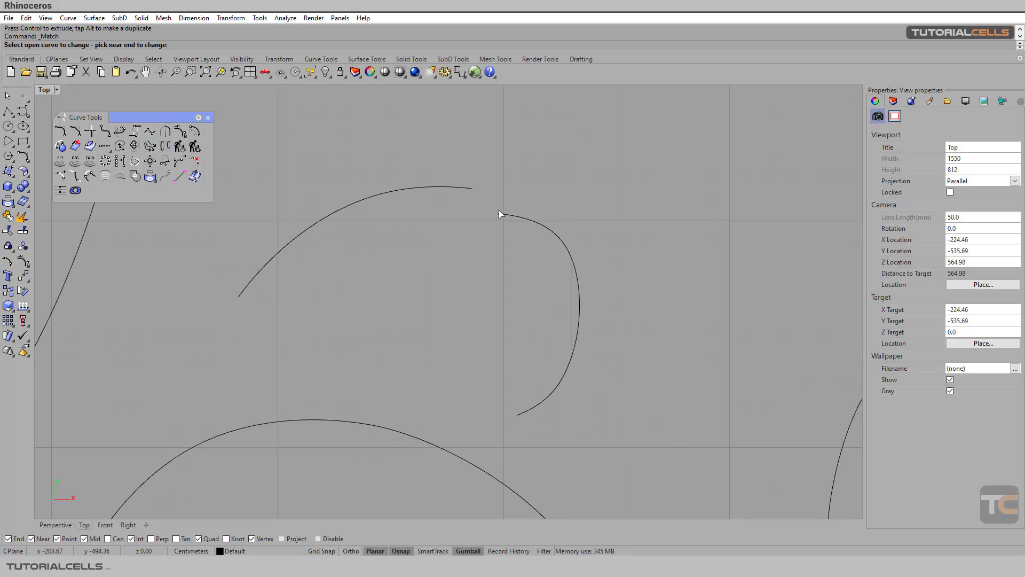
left_click(516, 219)
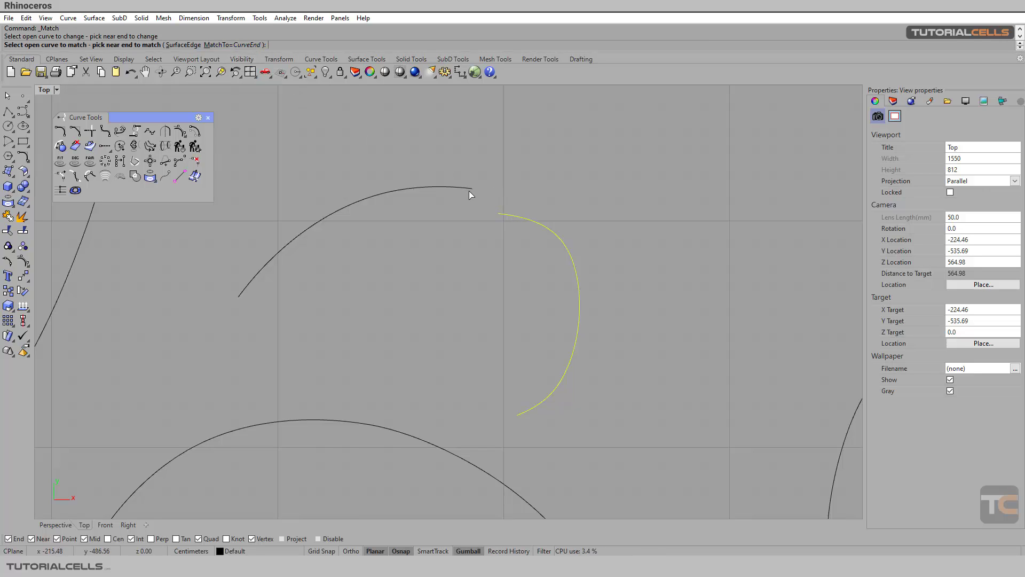
left_click(249, 45)
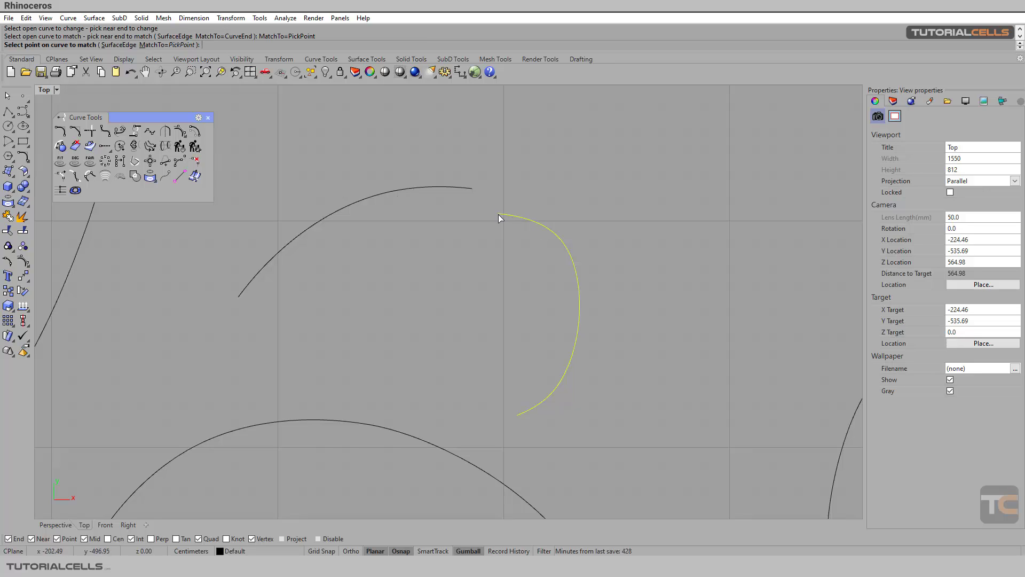
left_click(396, 190)
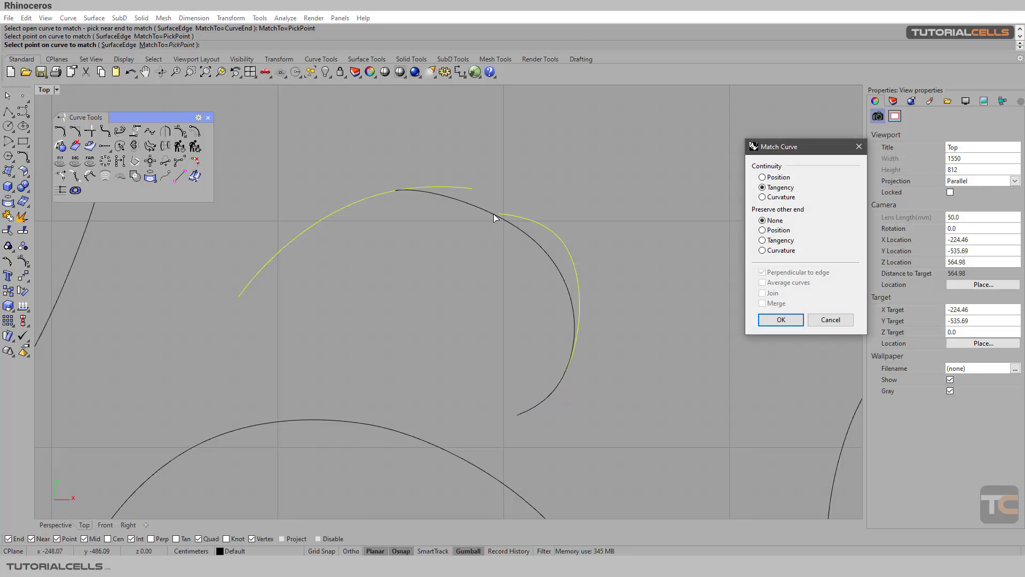
left_click(762, 197)
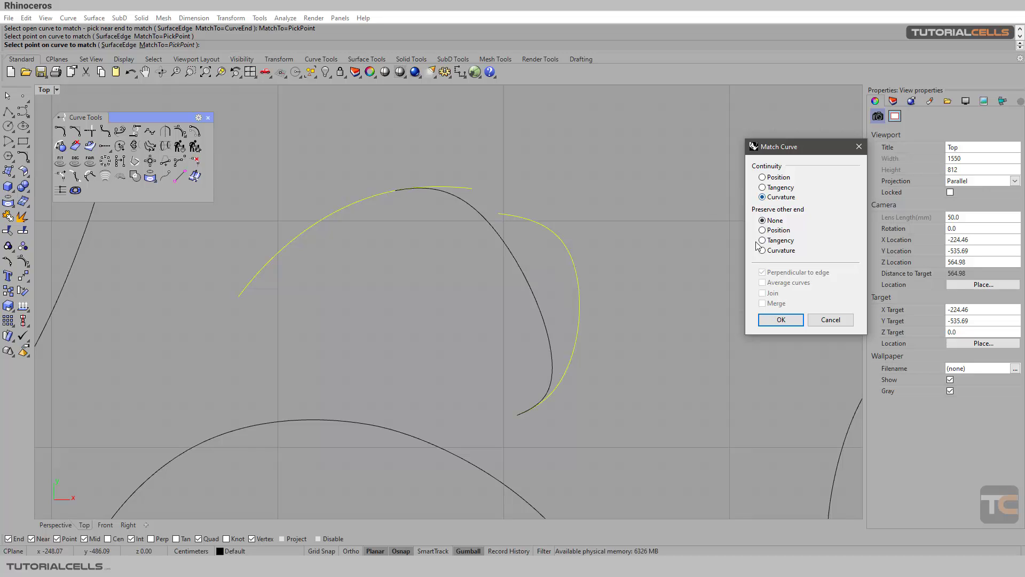